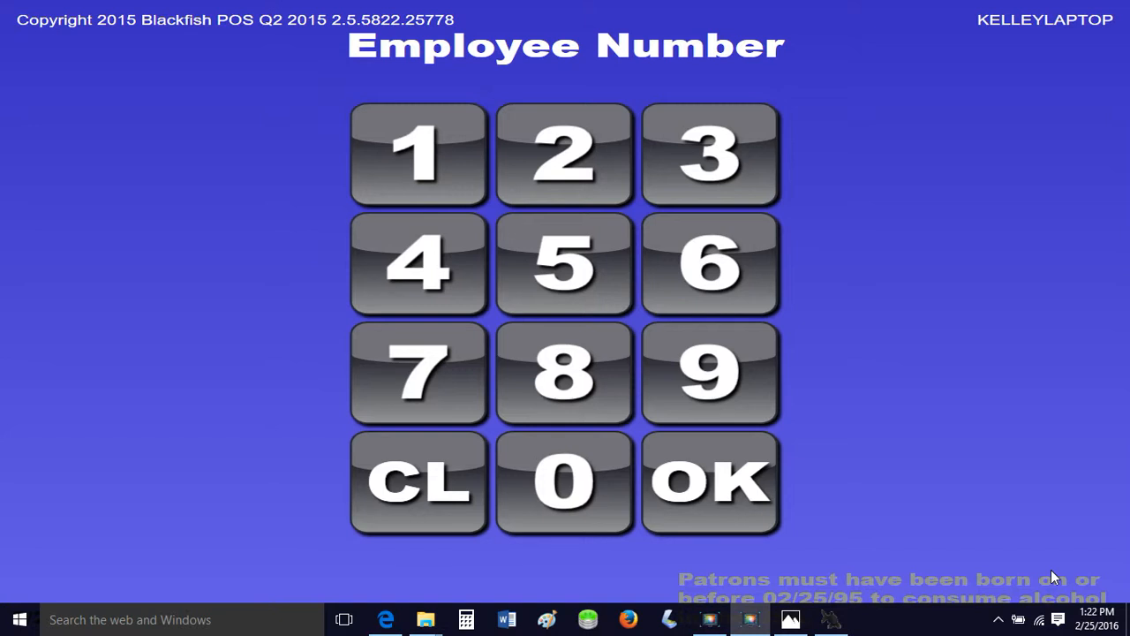
# Sign in to the point-of-sale terminal with the employee number.
pyautogui.click(382, 391)
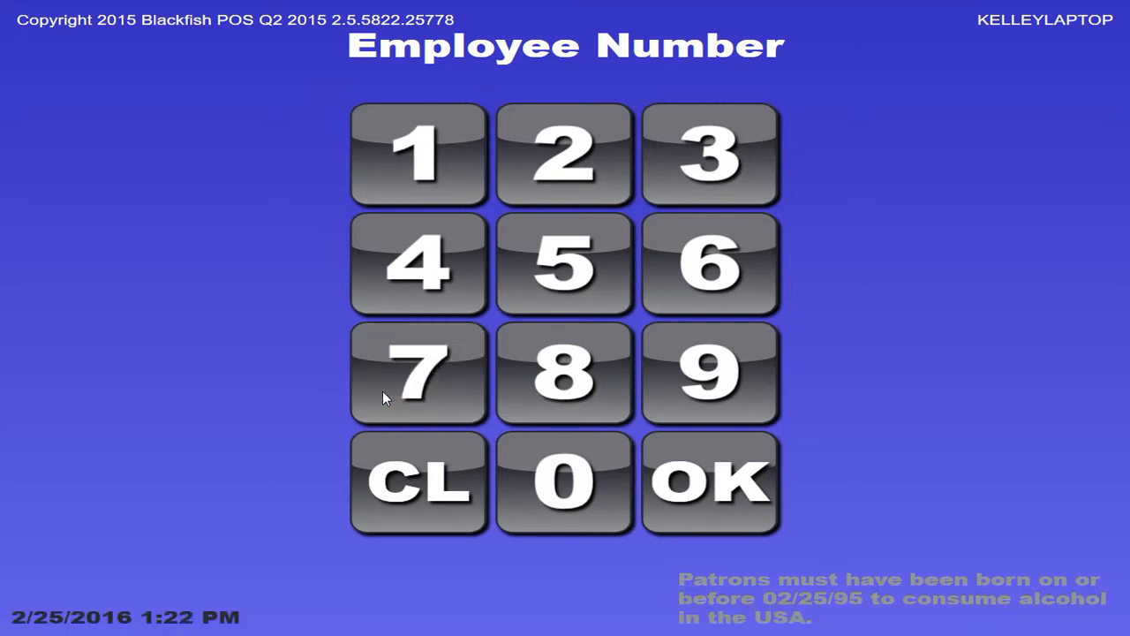
pyautogui.click(382, 392)
pyautogui.click(735, 475)
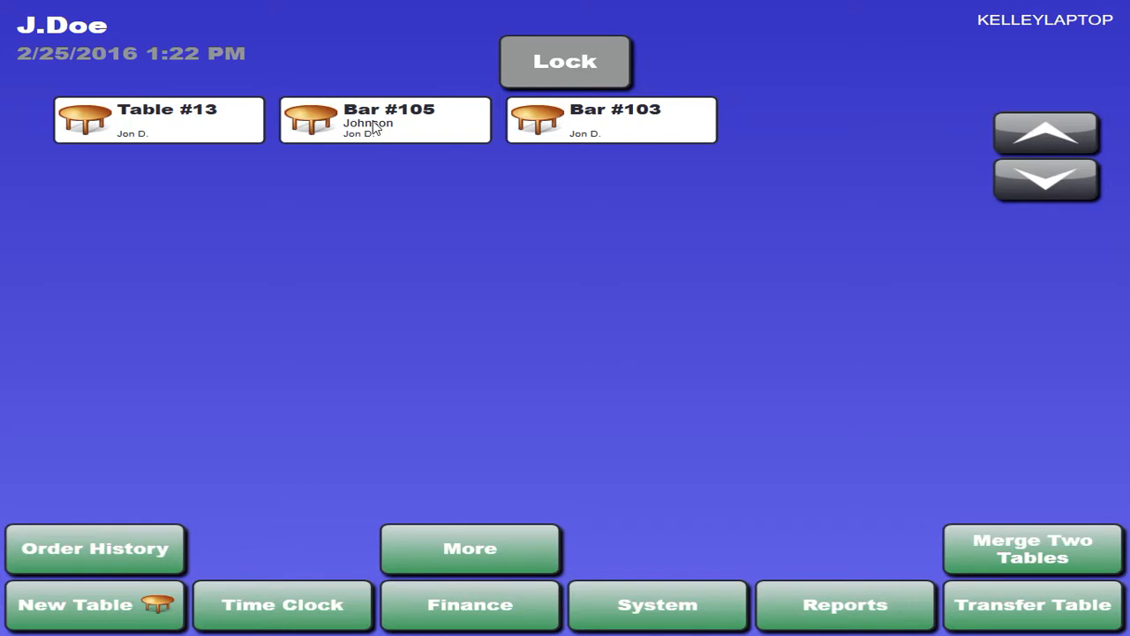
# Look at the order history and its by-user filter, leave the user ID unentered, and return to the desktop.
pyautogui.click(89, 548)
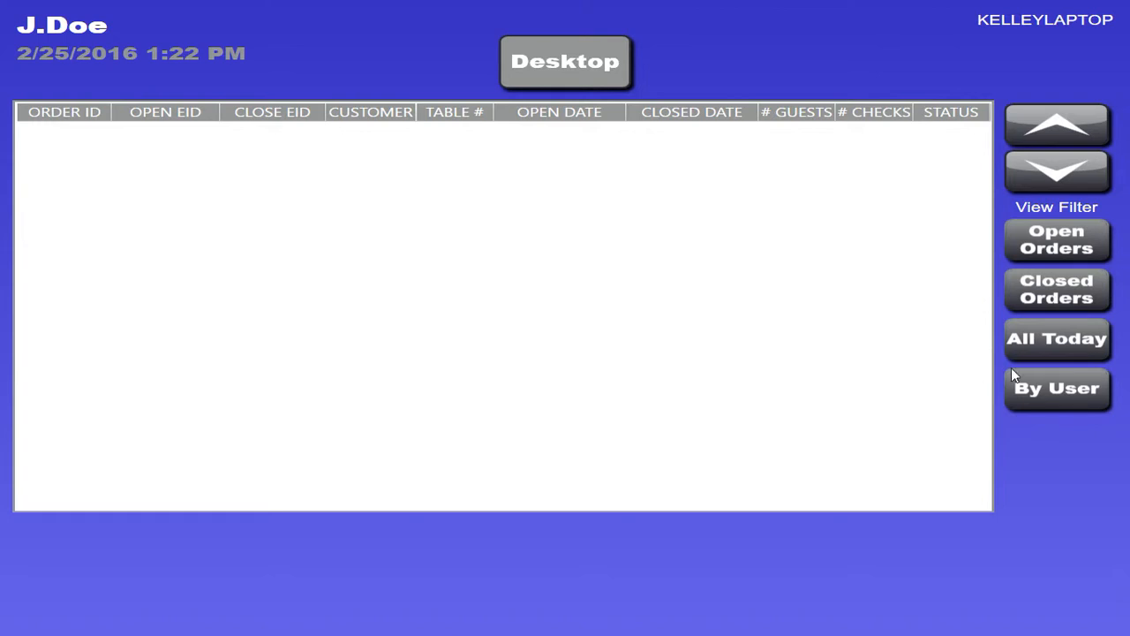
pyautogui.click(1056, 393)
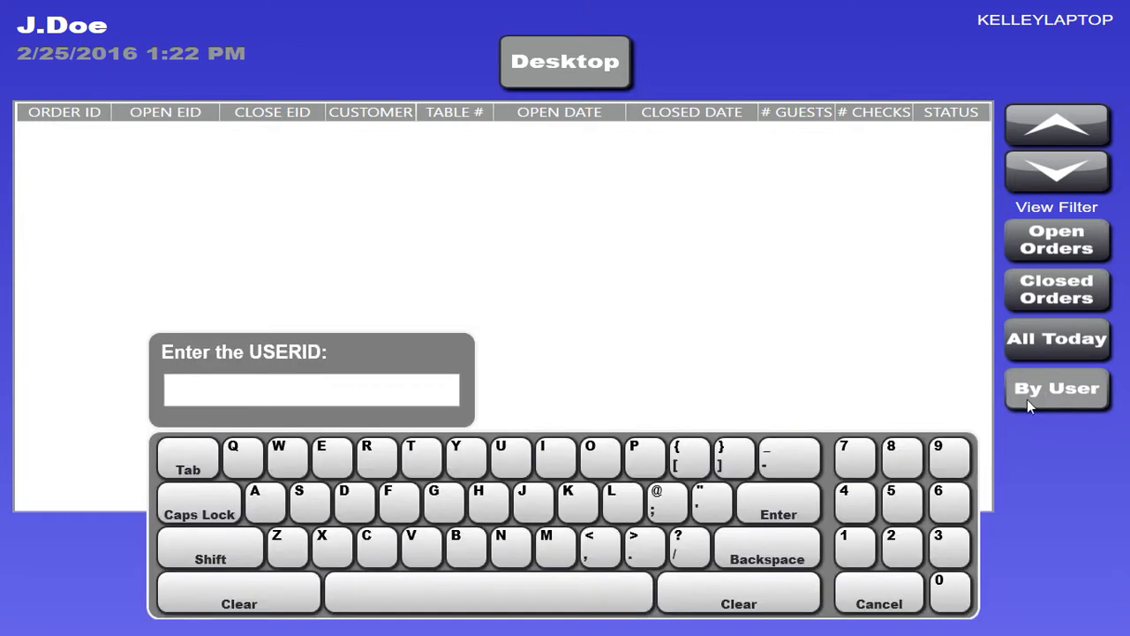
pyautogui.click(860, 611)
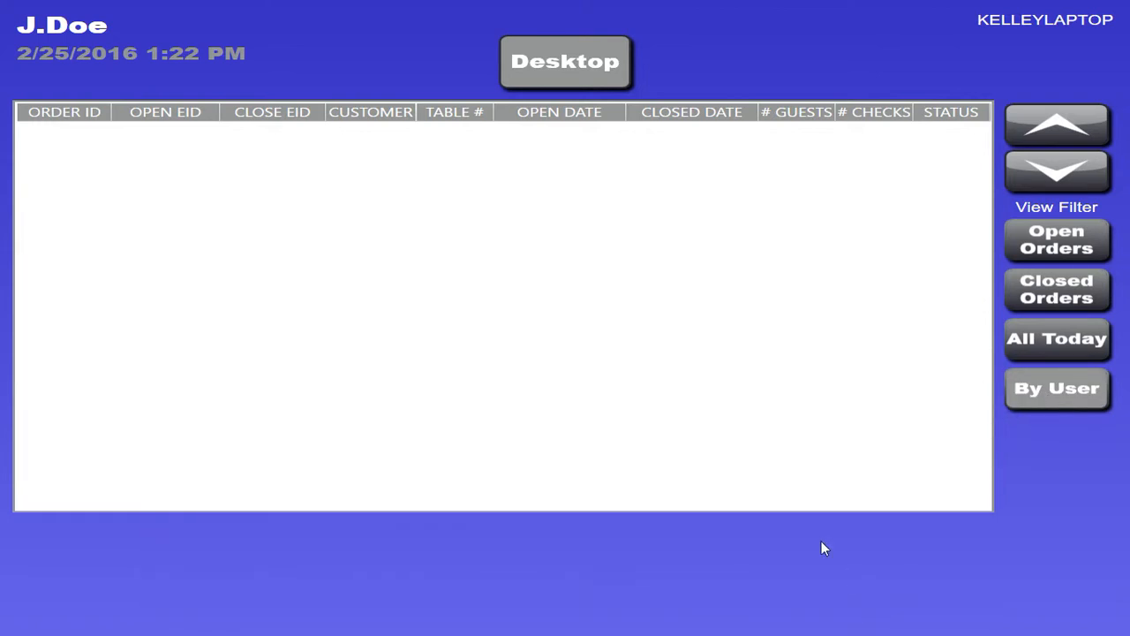
pyautogui.click(592, 60)
# View the time clock options and the cash transactions under Finance, ending back on the desktop.
pyautogui.click(319, 600)
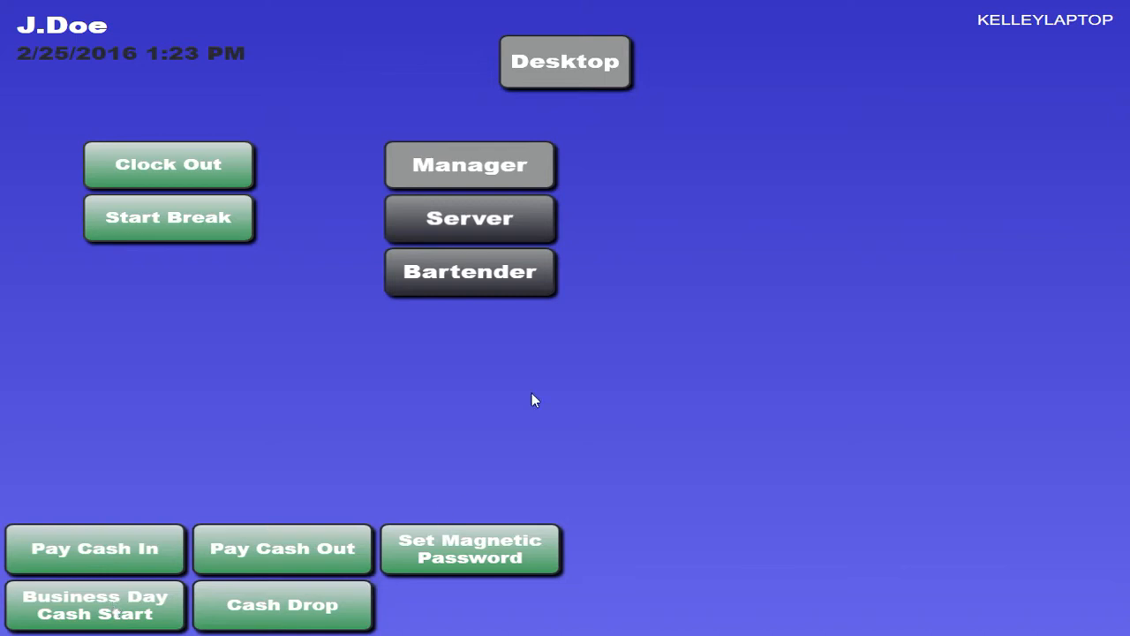
pyautogui.click(561, 61)
pyautogui.click(443, 618)
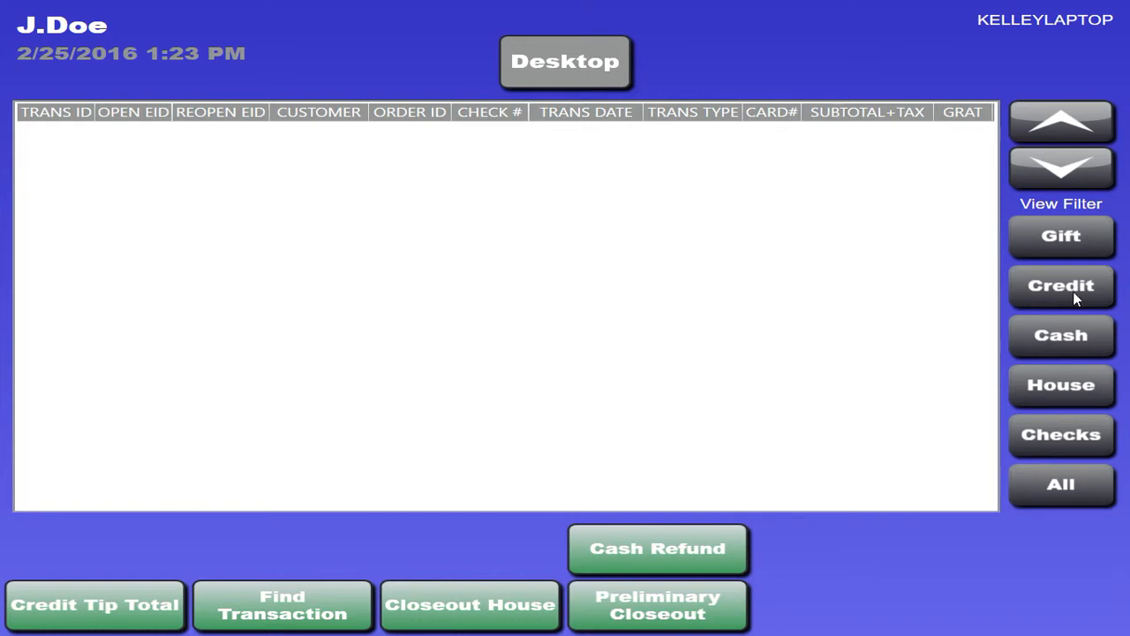
pyautogui.click(1064, 335)
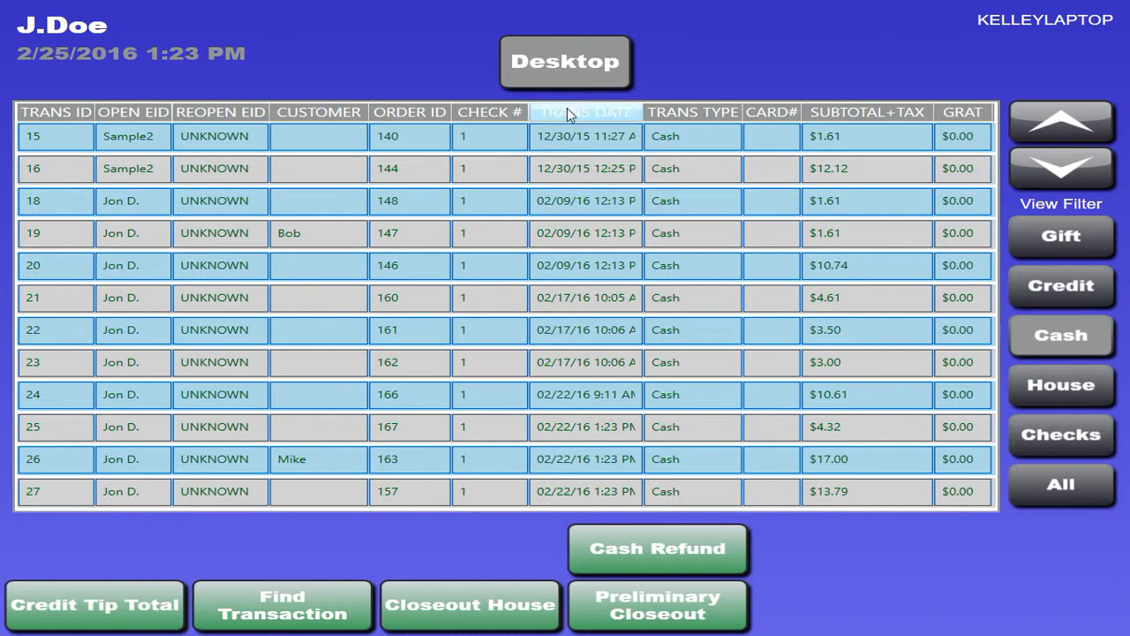
pyautogui.click(603, 79)
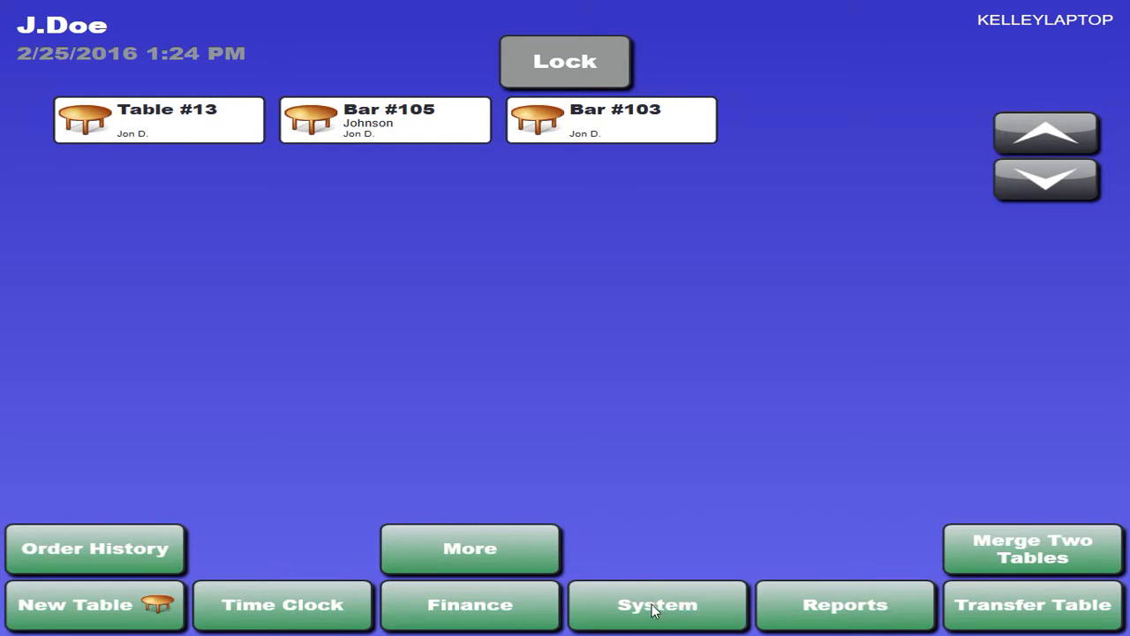
# Run the Master Sales Report for the business day from 12/08/15 1:06 PM to 12/08/15 9:26 PM.
pyautogui.click(904, 593)
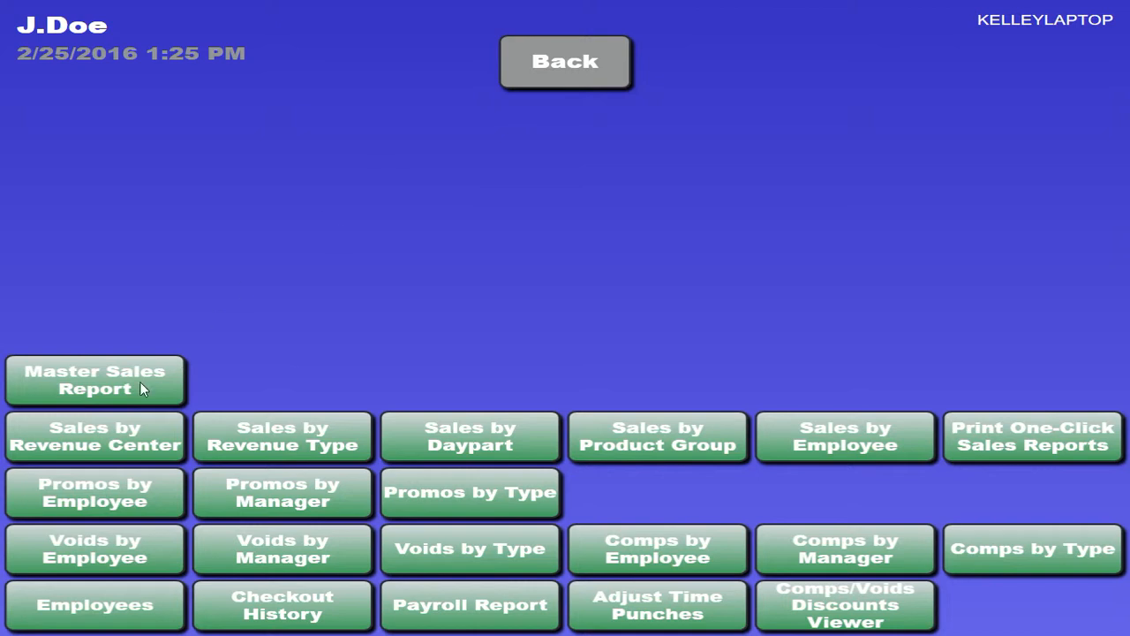
pyautogui.click(394, 421)
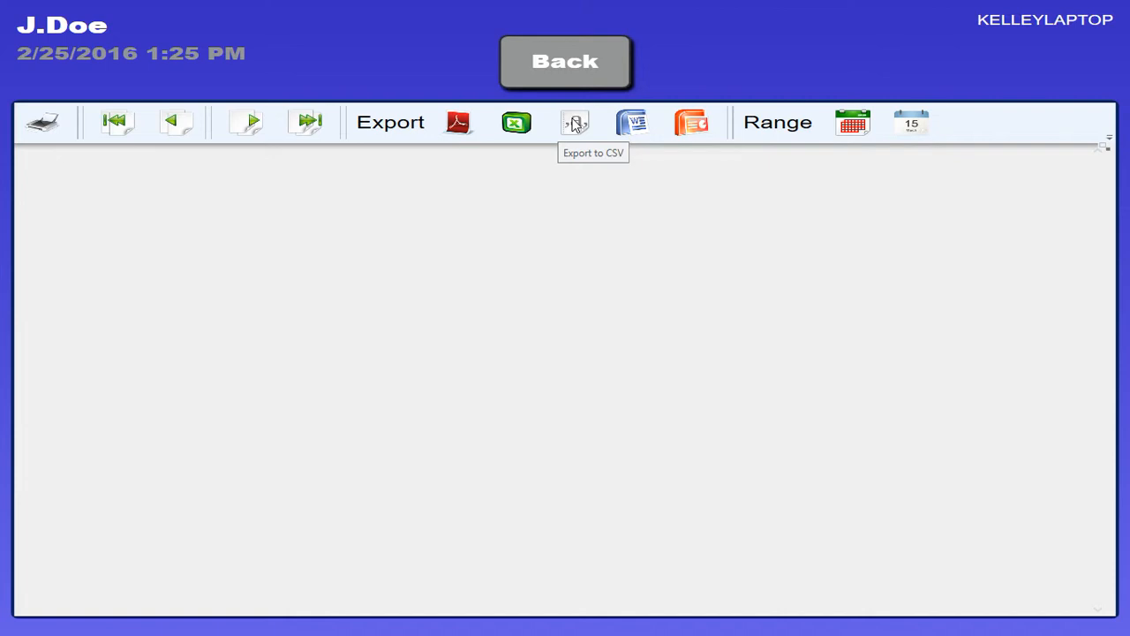
pyautogui.click(849, 133)
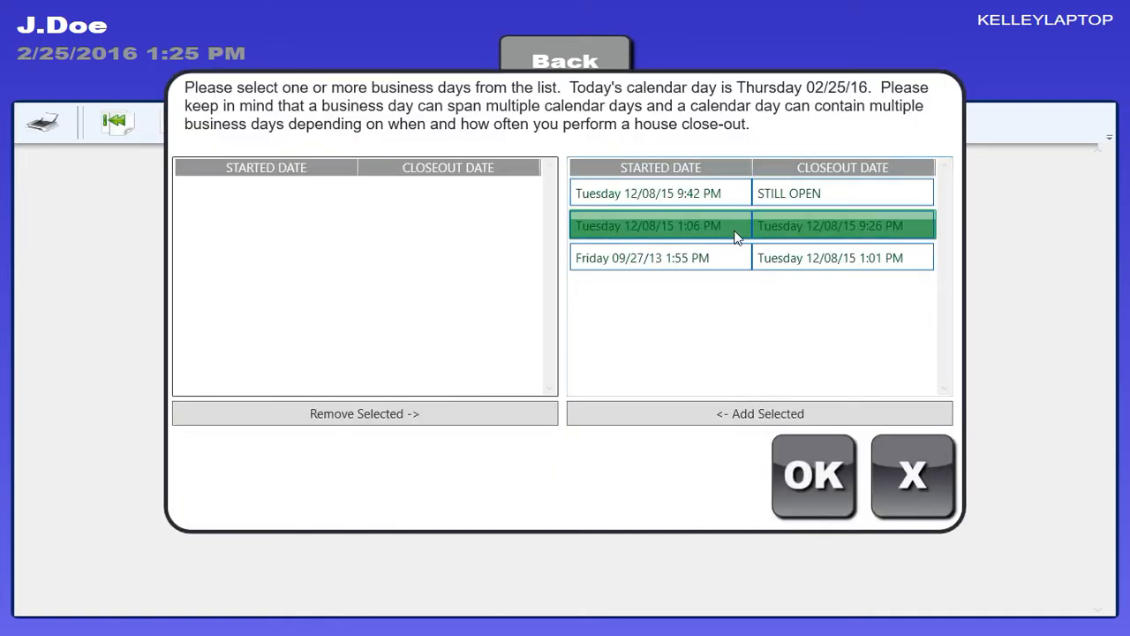
pyautogui.click(733, 247)
pyautogui.click(775, 421)
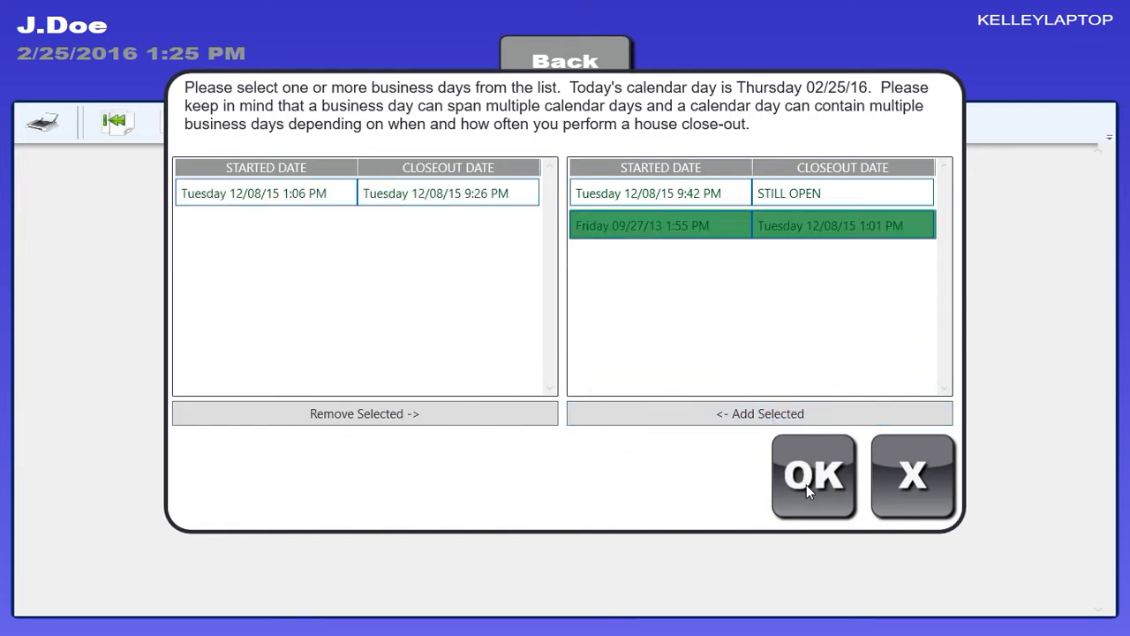
pyautogui.click(808, 481)
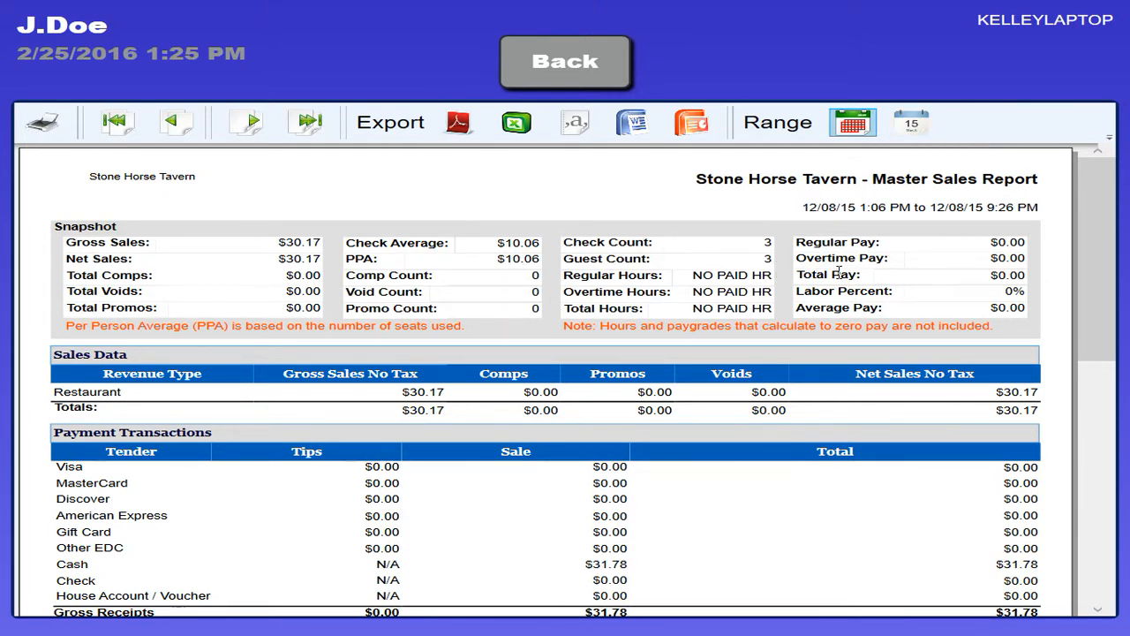
# Read through the Master Sales Report down to the Business Day Summary and return to the desktop.
pyautogui.scroll(-1, 785, 294)
pyautogui.scroll(-5, 565, 301)
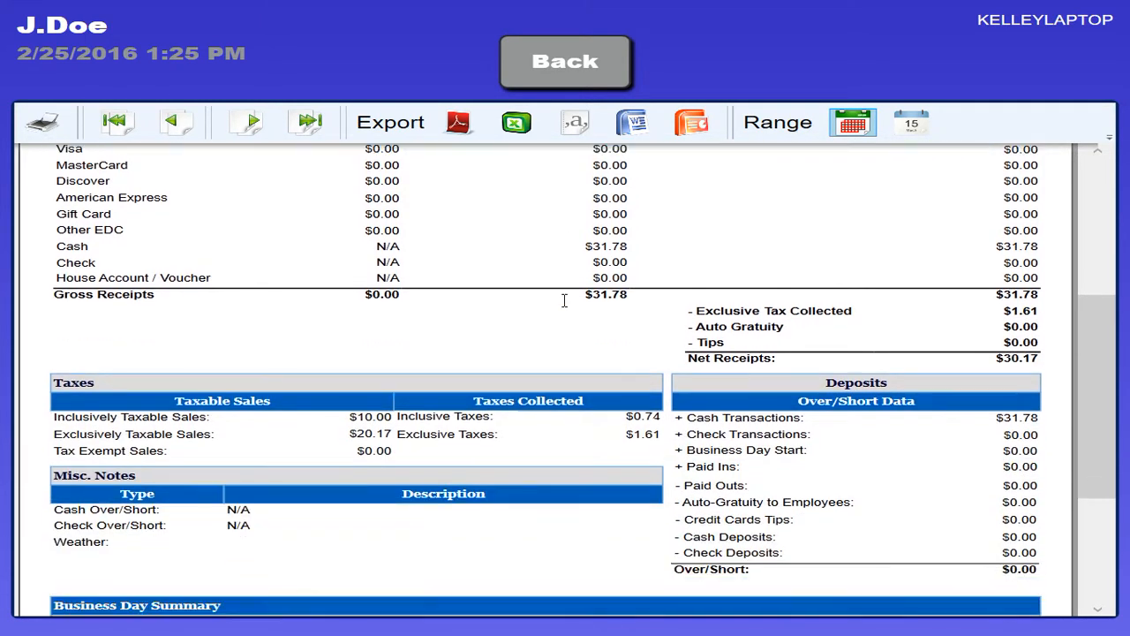
pyautogui.scroll(-2, 564, 300)
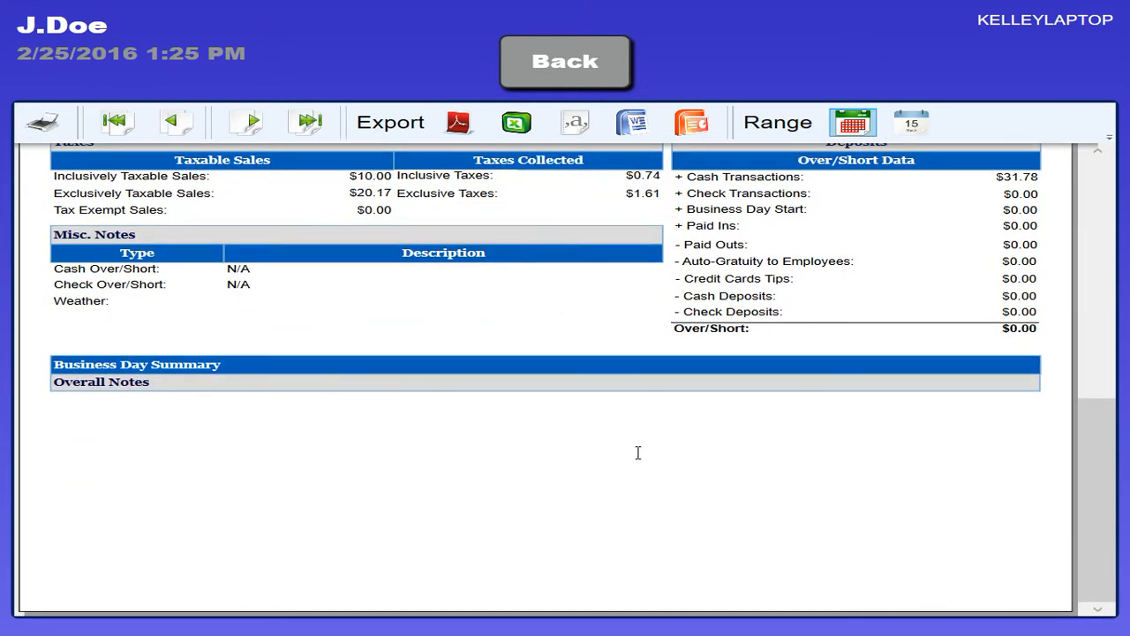
pyautogui.click(577, 64)
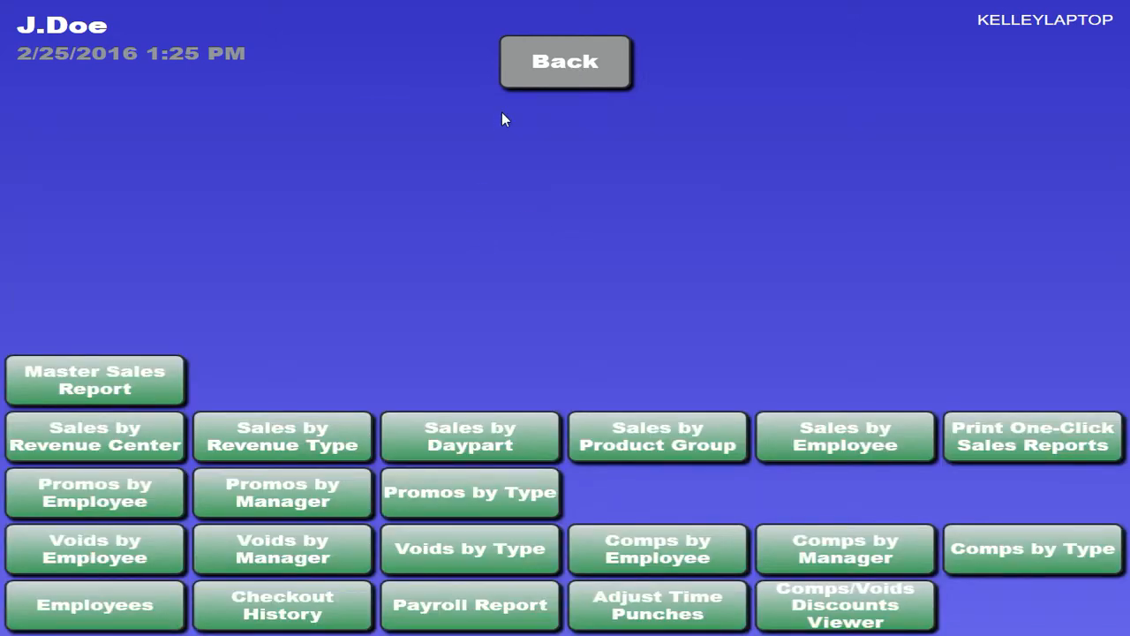
pyautogui.click(518, 73)
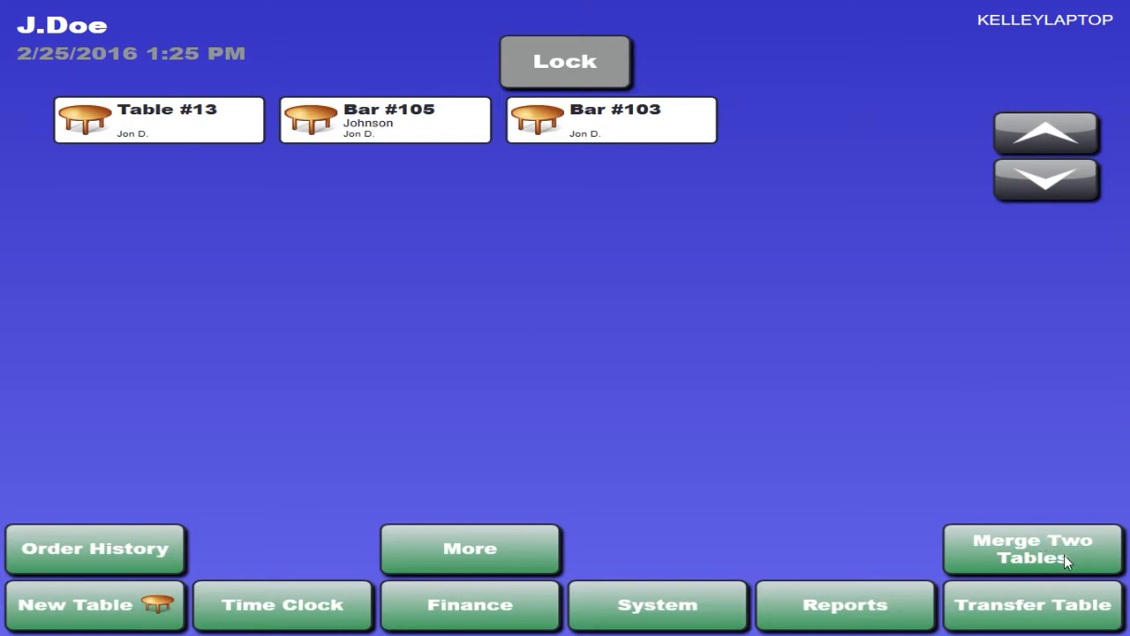
# View the floor plan management layout without changing it and return to the desktop.
pyautogui.click(477, 555)
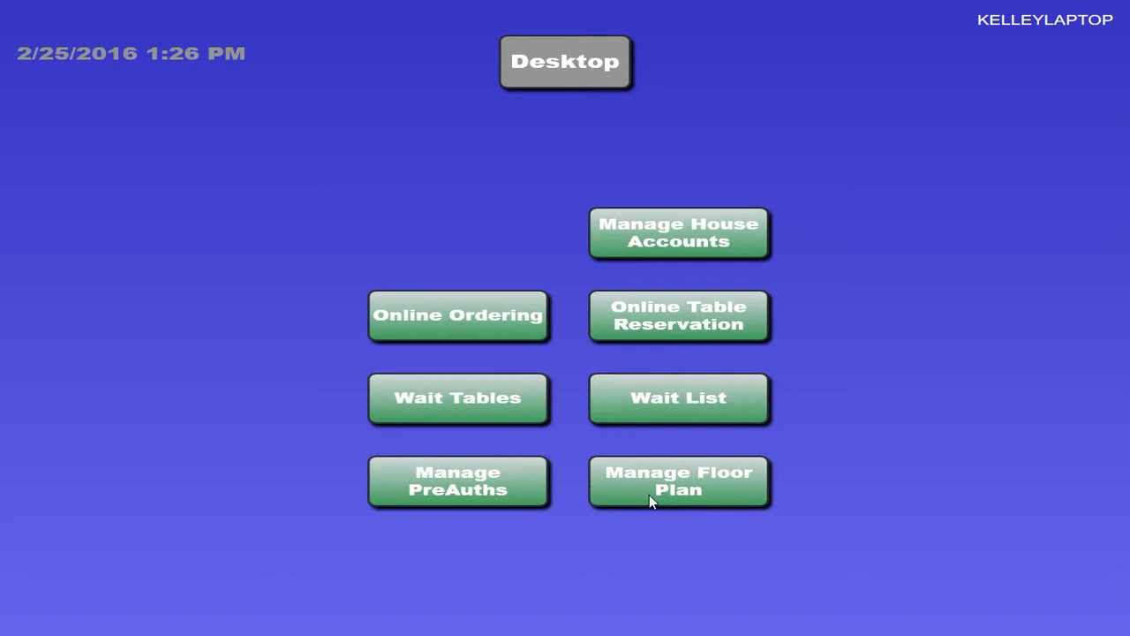
pyautogui.click(617, 483)
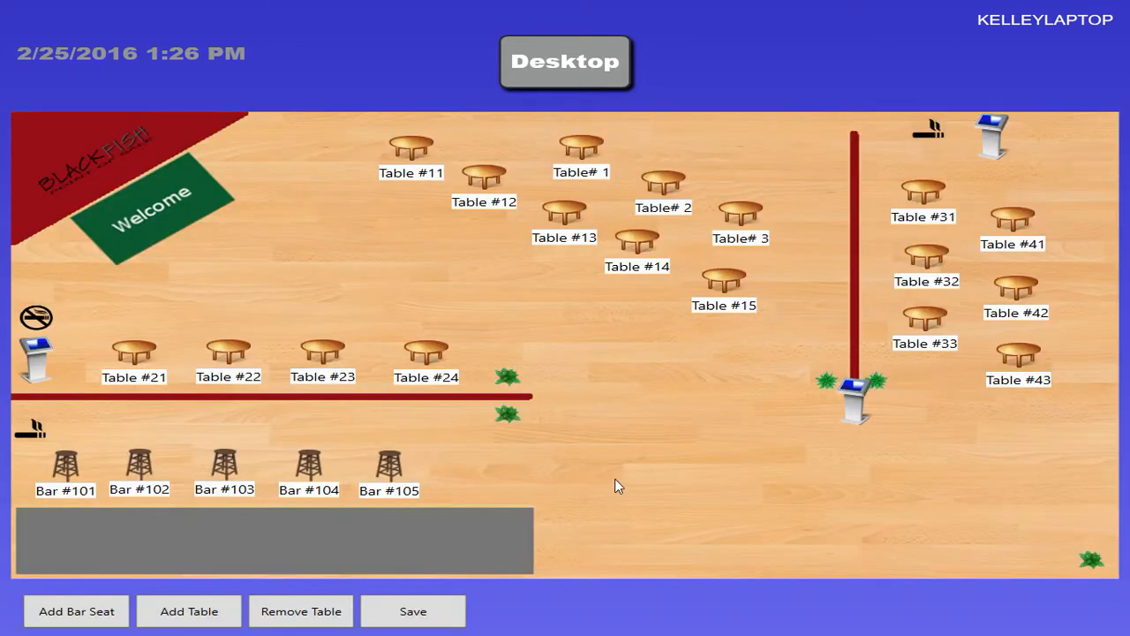
pyautogui.click(542, 74)
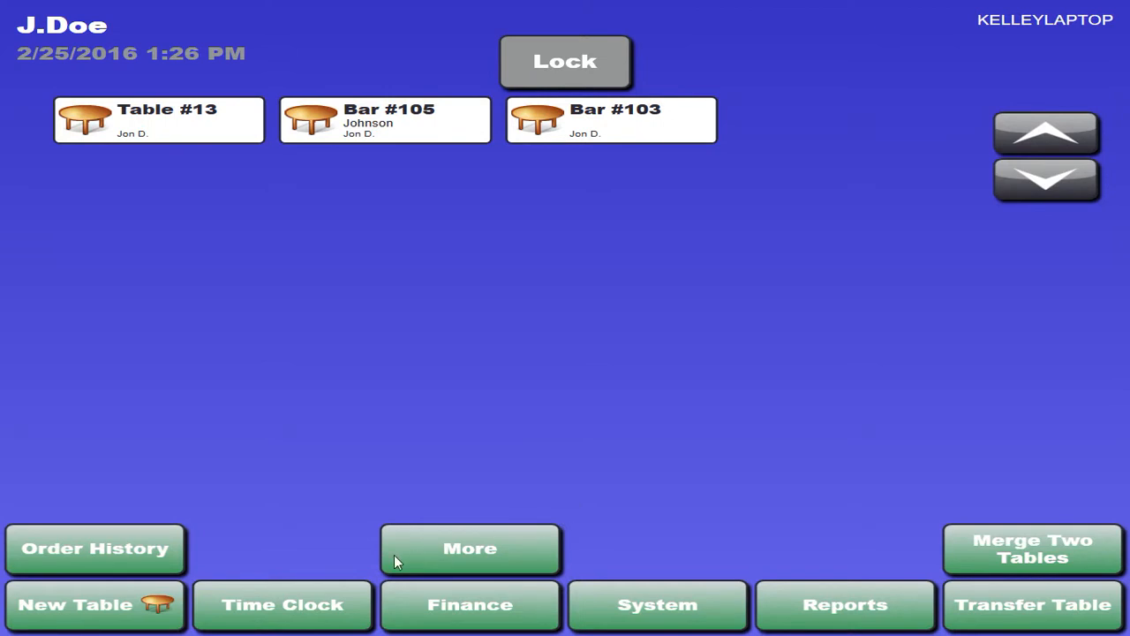
# Start a new order for Table #12 with one Budweiser and return to the desktop.
pyautogui.click(148, 605)
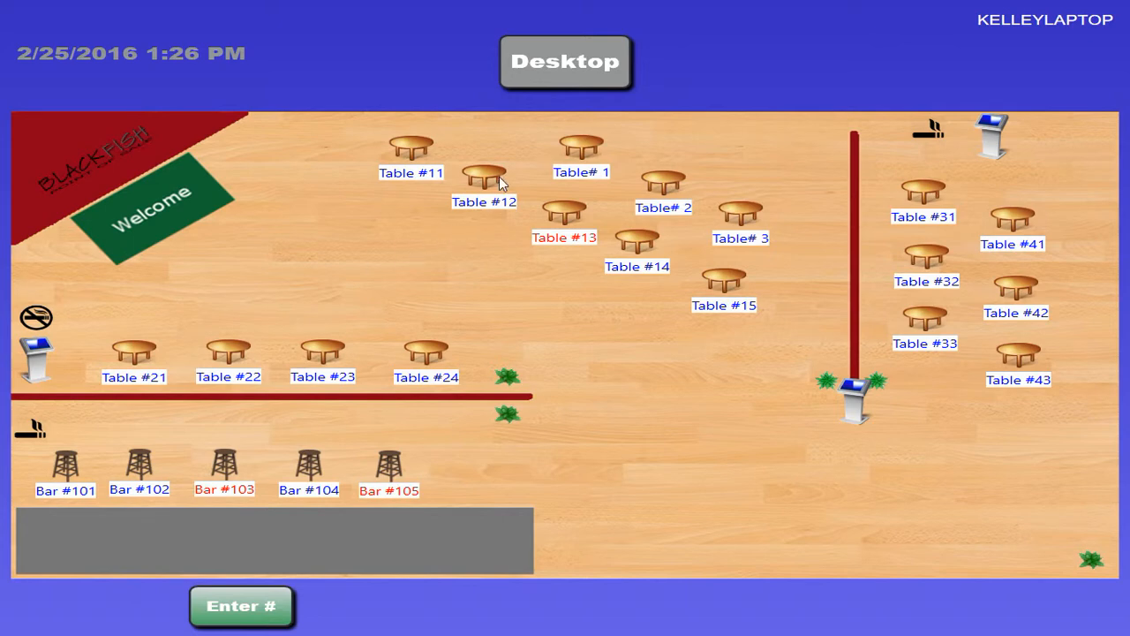
pyautogui.click(481, 192)
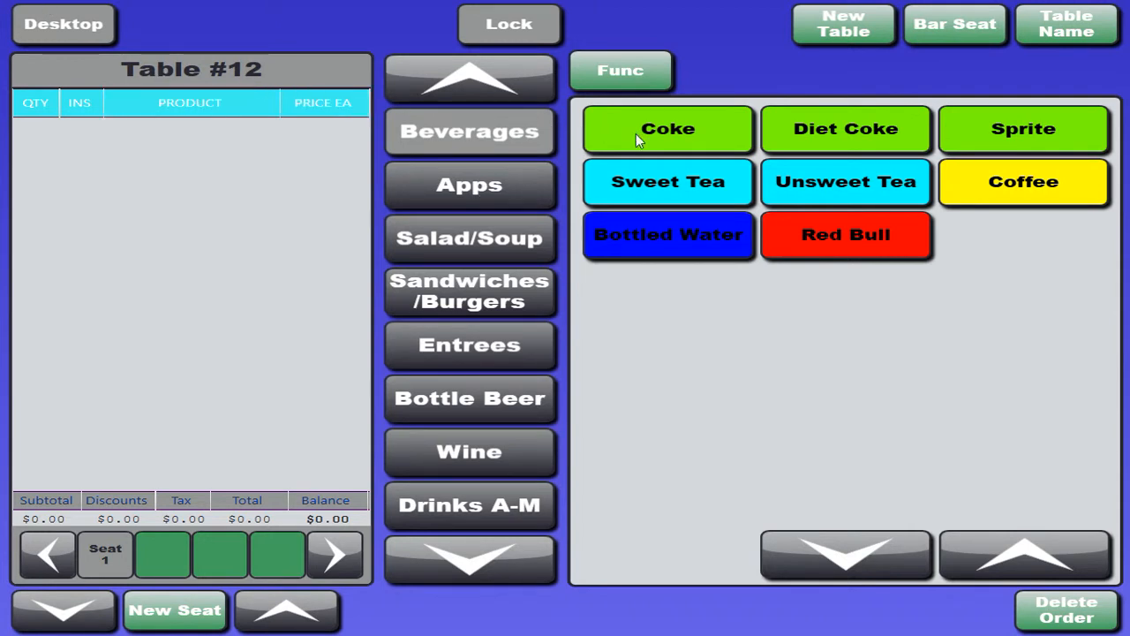
pyautogui.click(500, 397)
pyautogui.click(655, 129)
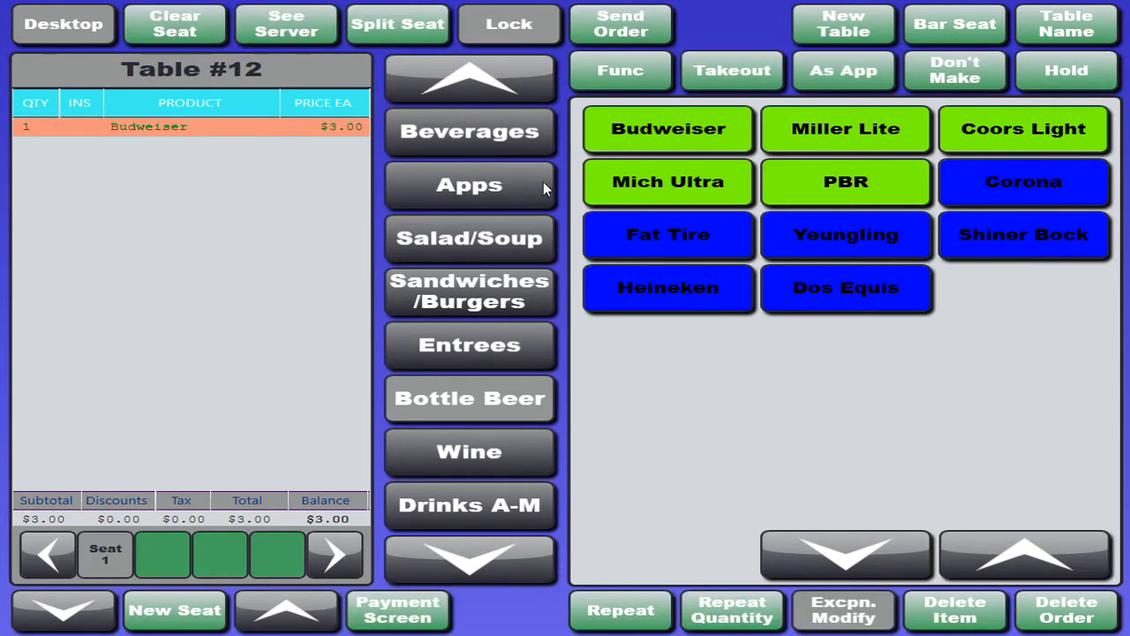
pyautogui.click(58, 22)
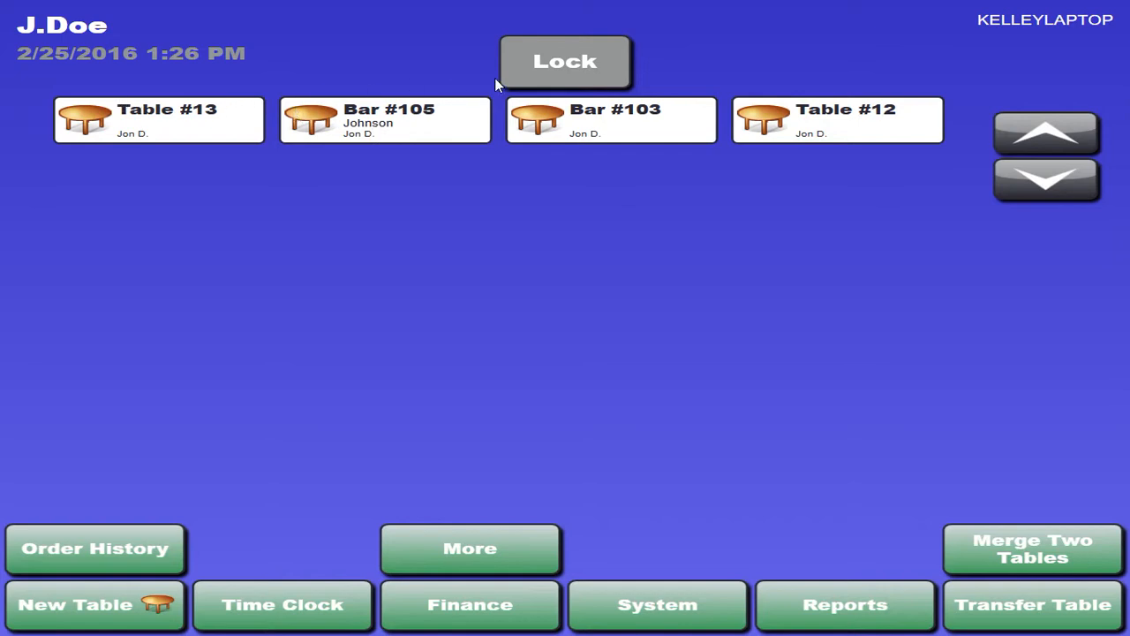
# Reopen the Table #12 order and browse the product categories from Apps through Drinks A-M.
pyautogui.click(850, 122)
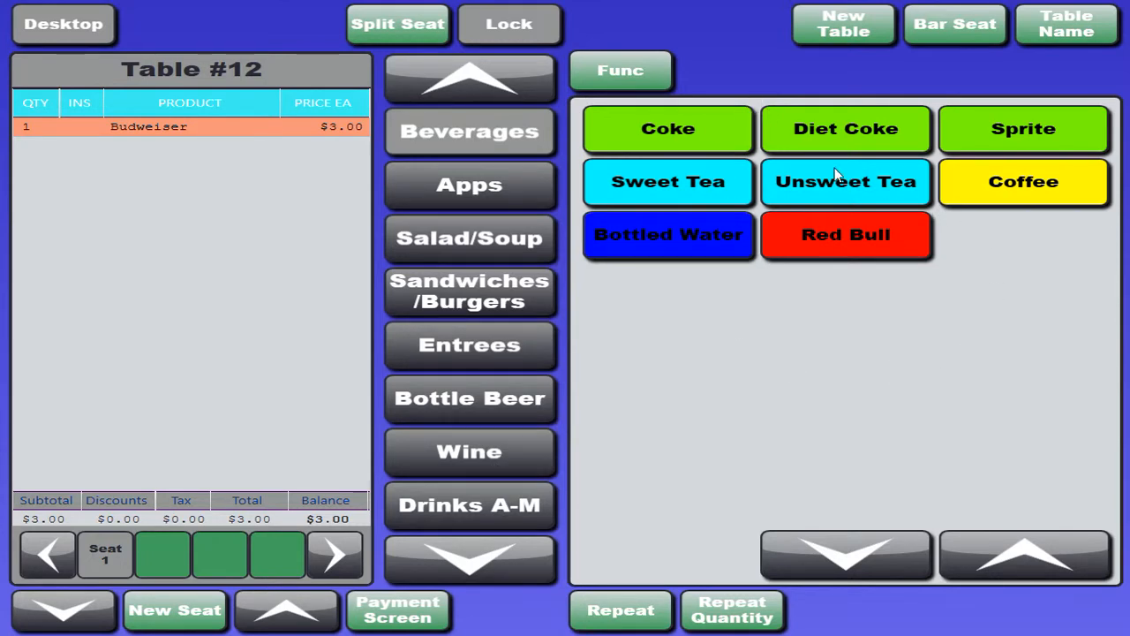
pyautogui.click(542, 181)
pyautogui.click(540, 242)
pyautogui.click(530, 288)
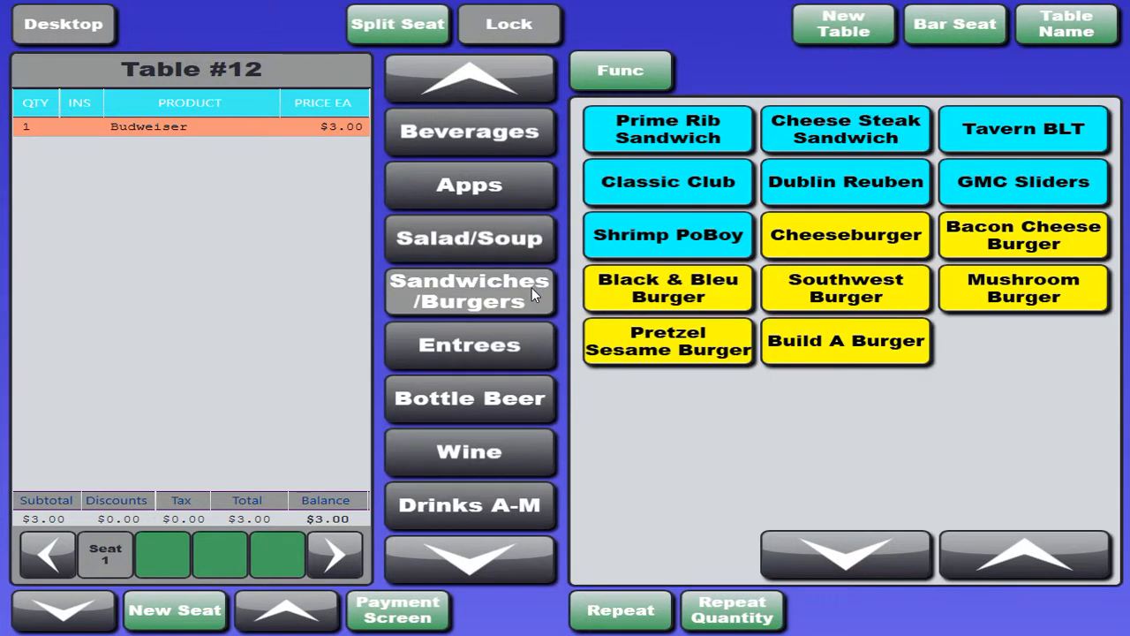
pyautogui.click(533, 354)
pyautogui.click(531, 398)
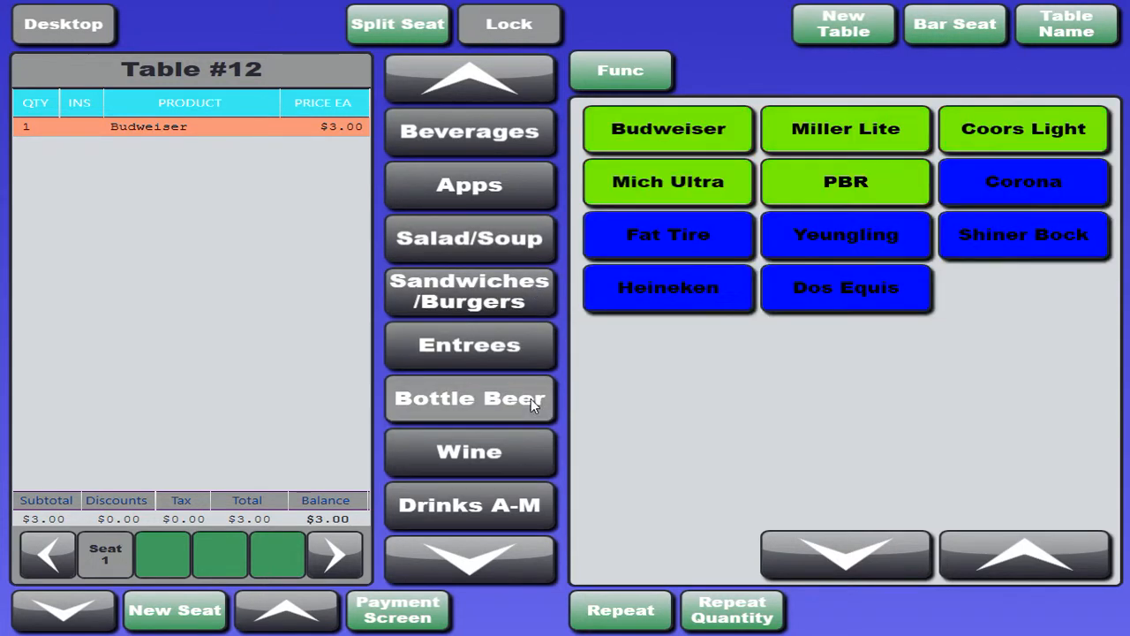
pyautogui.click(537, 439)
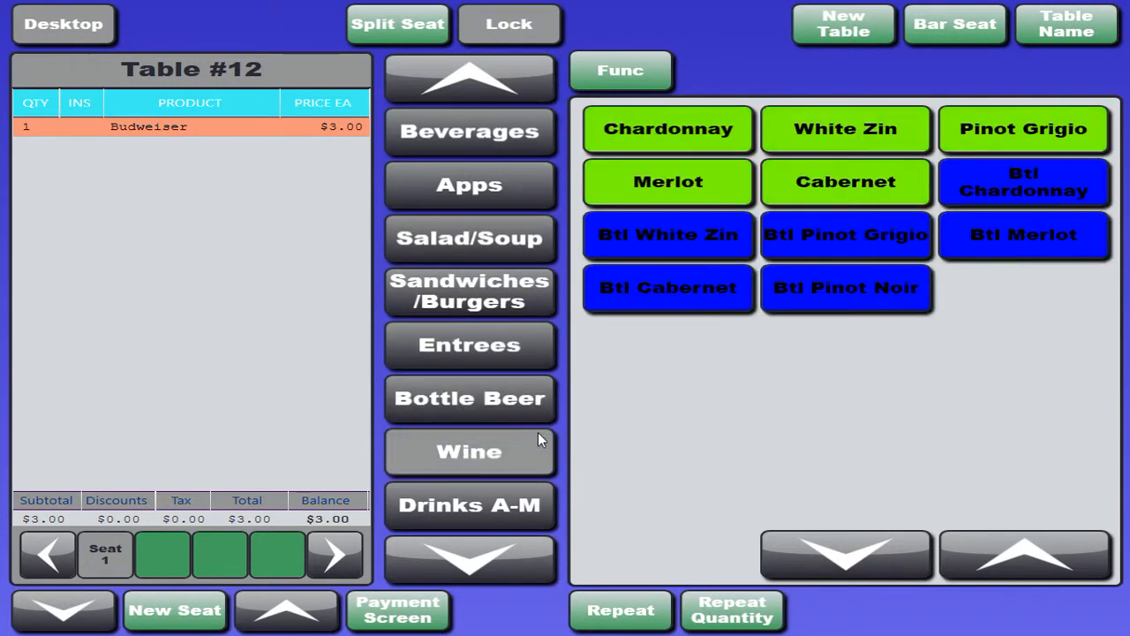
pyautogui.click(508, 558)
pyautogui.click(446, 91)
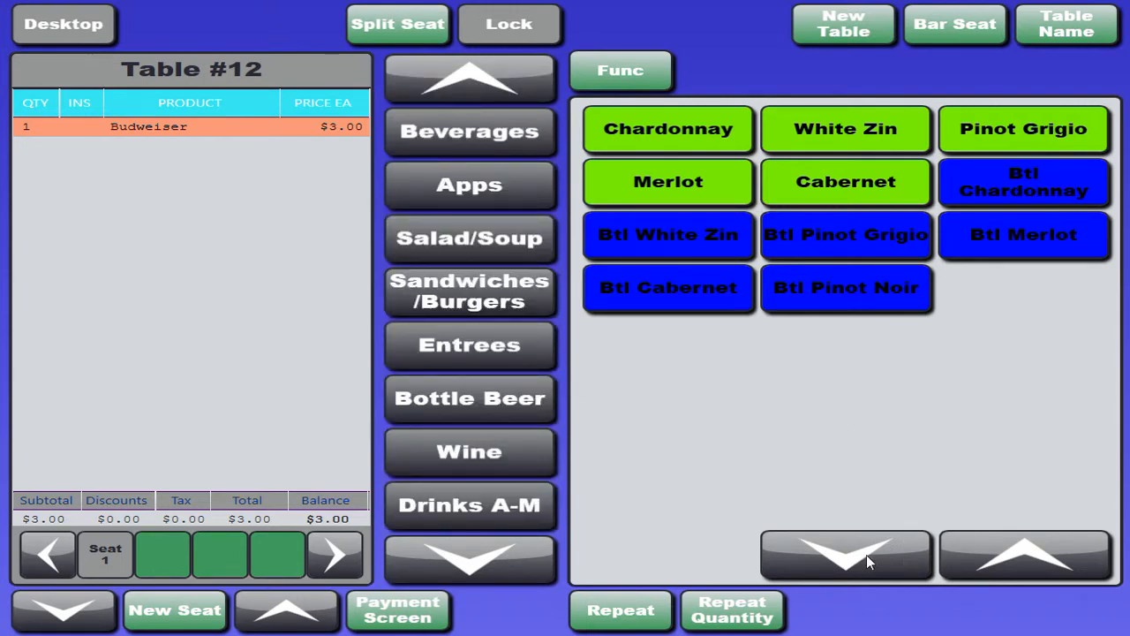
pyautogui.click(527, 500)
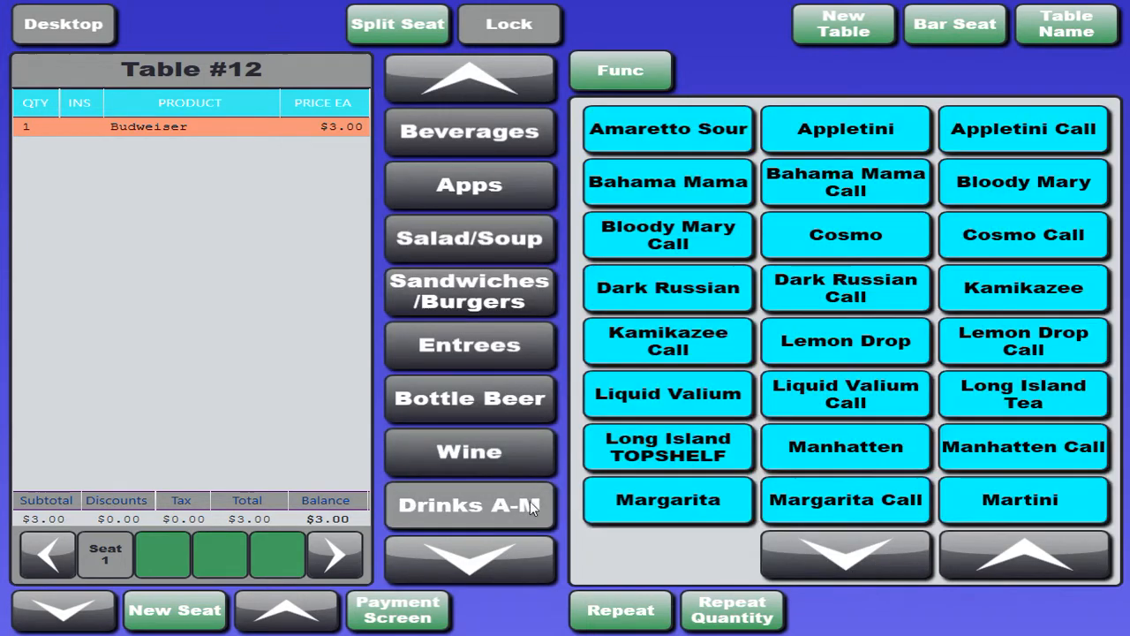
pyautogui.click(831, 569)
pyautogui.click(988, 561)
# Add 10 Honey Garlic Wings to the Table #12 order with BBQ sauce and Ranch dressing.
pyautogui.click(482, 176)
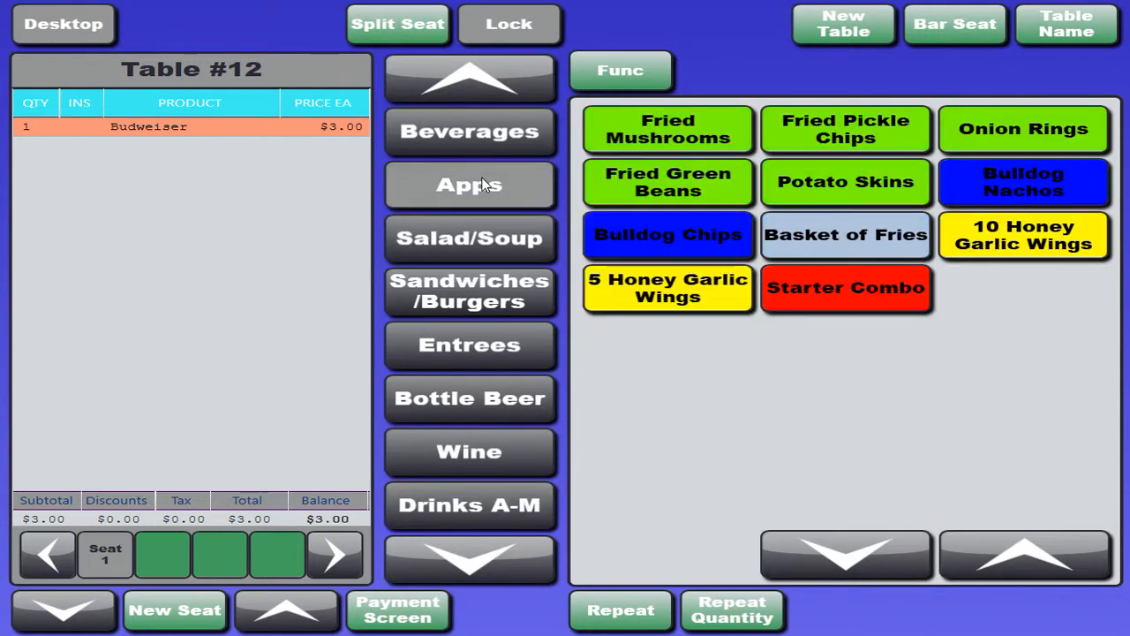
pyautogui.click(1005, 241)
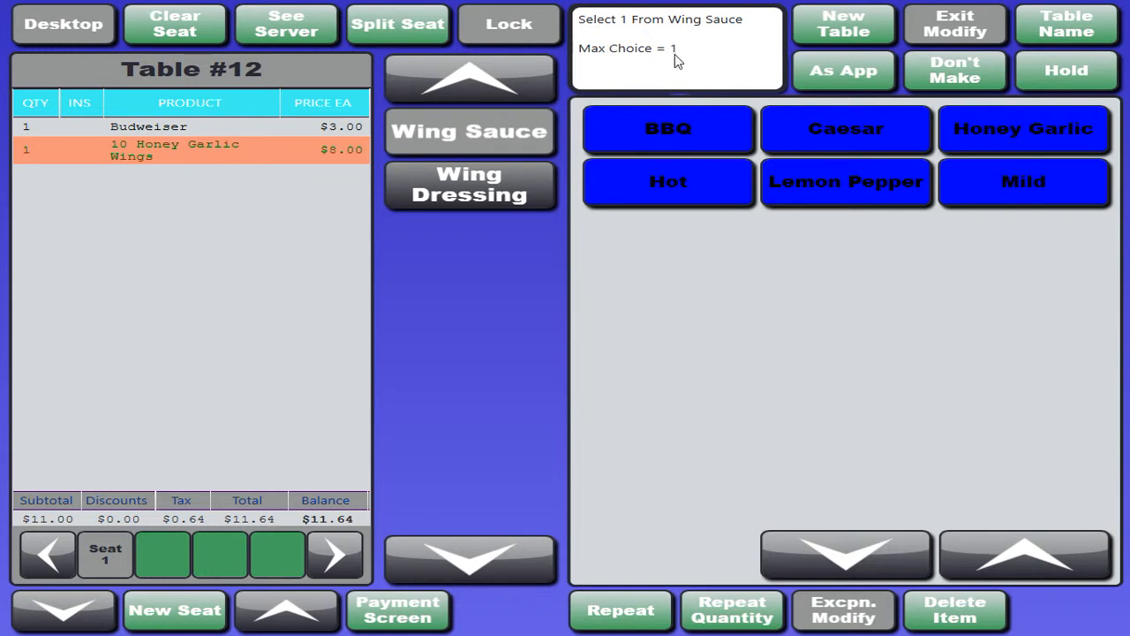
pyautogui.click(674, 141)
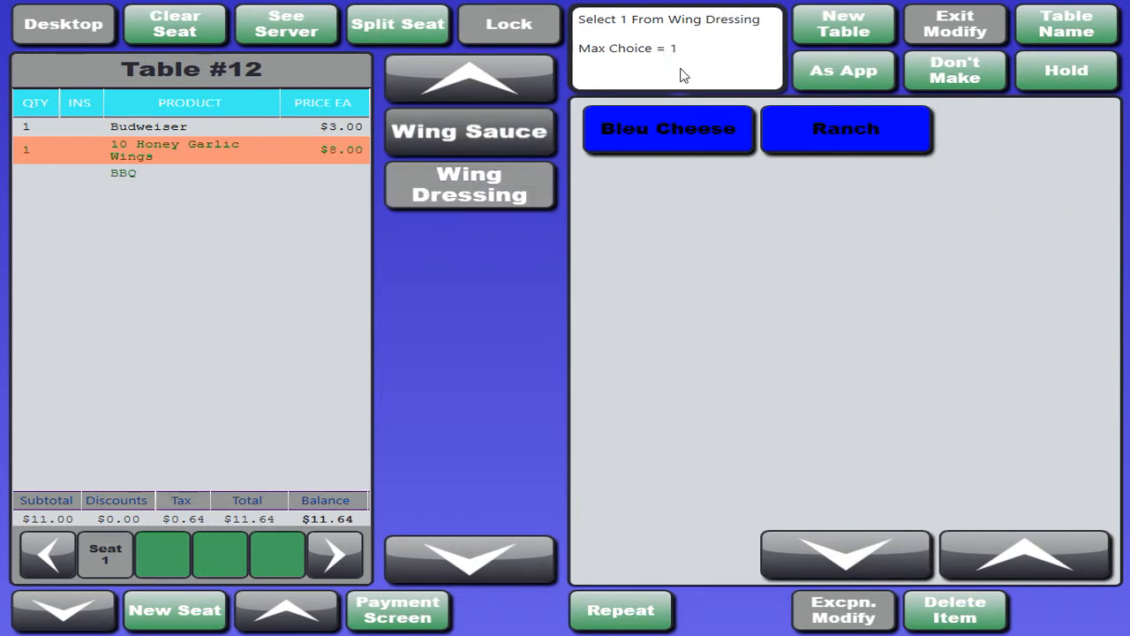
pyautogui.click(796, 154)
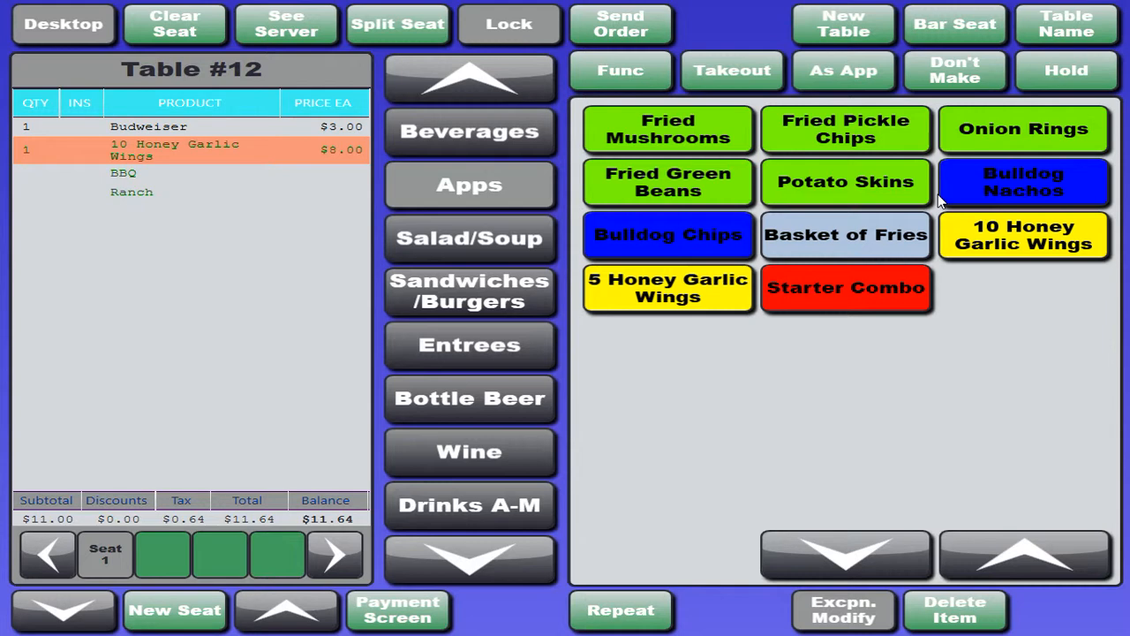
# Add a Shrimp Basket from the entrees to the Table #12 order with Cole Slaw and Fries as sides.
pyautogui.click(482, 358)
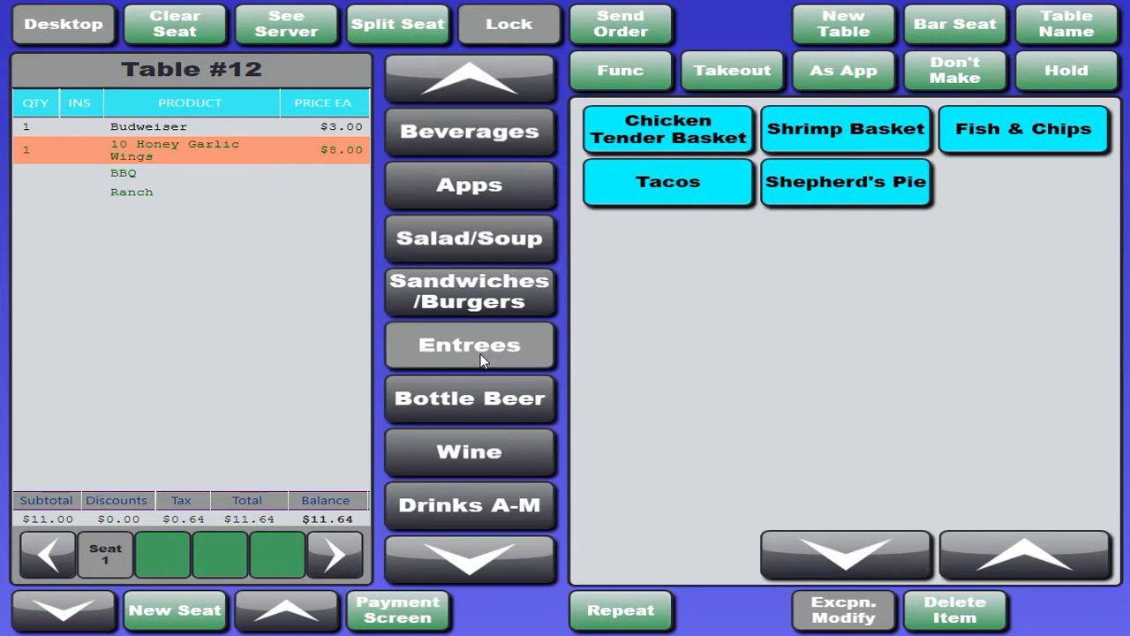
pyautogui.click(877, 127)
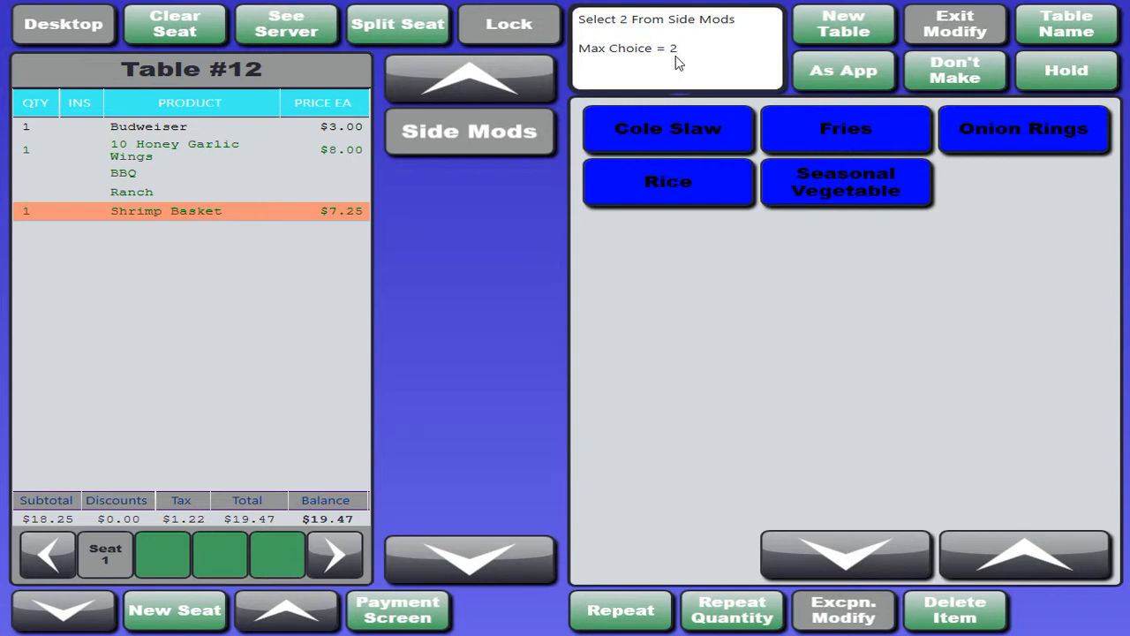
pyautogui.click(699, 119)
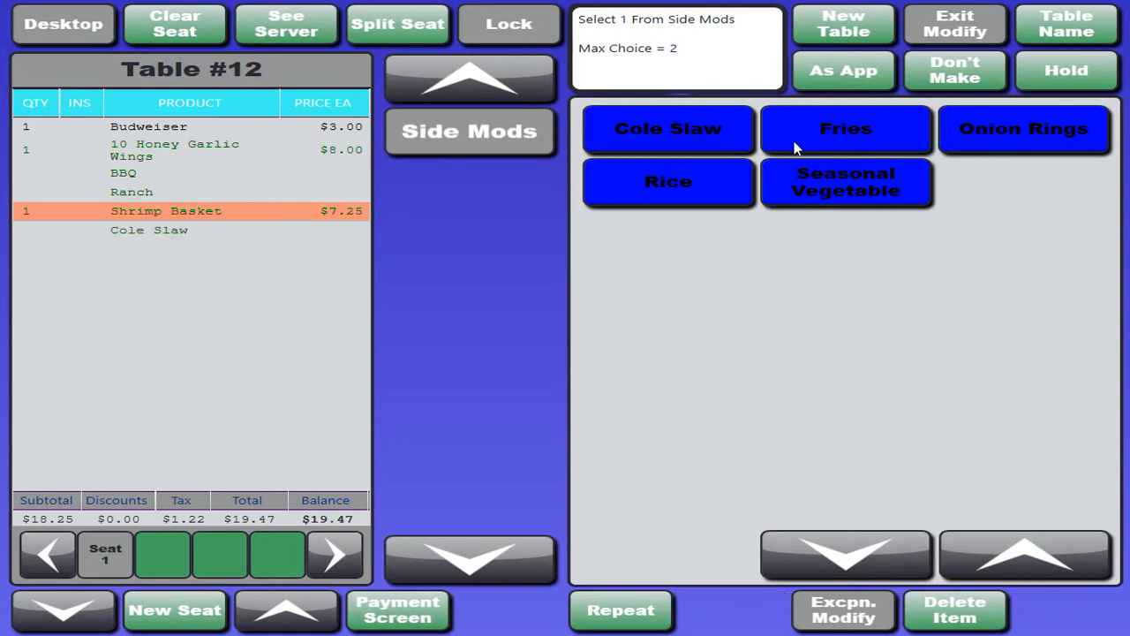
pyautogui.click(899, 128)
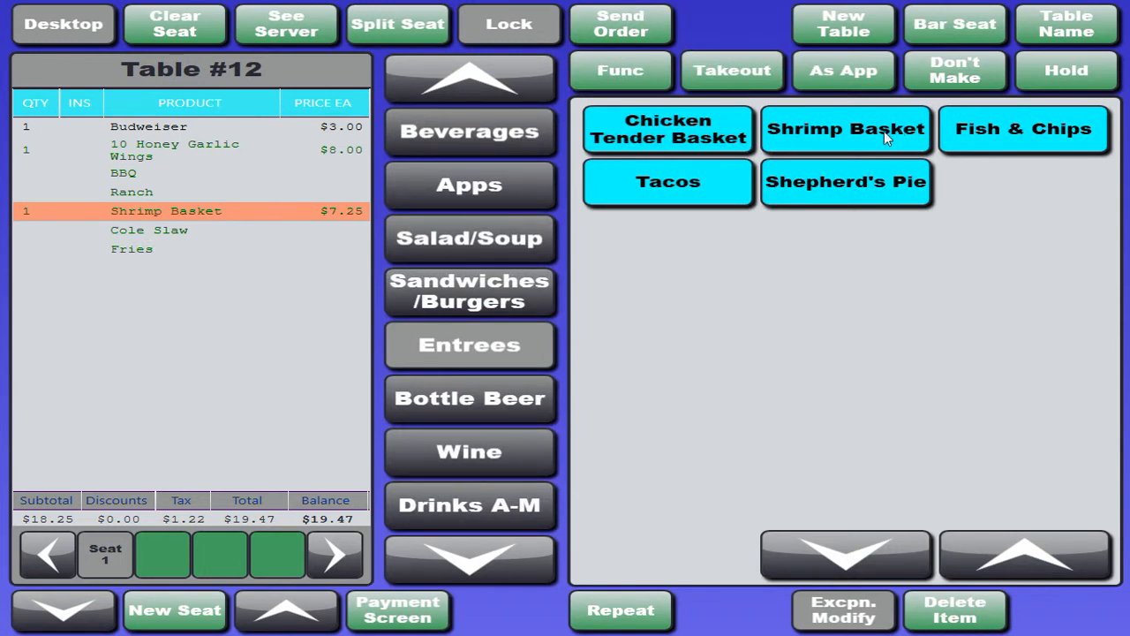
# Add a Bloody Mary and a Bloody Mary Call with Absolut to the order.
pyautogui.click(506, 502)
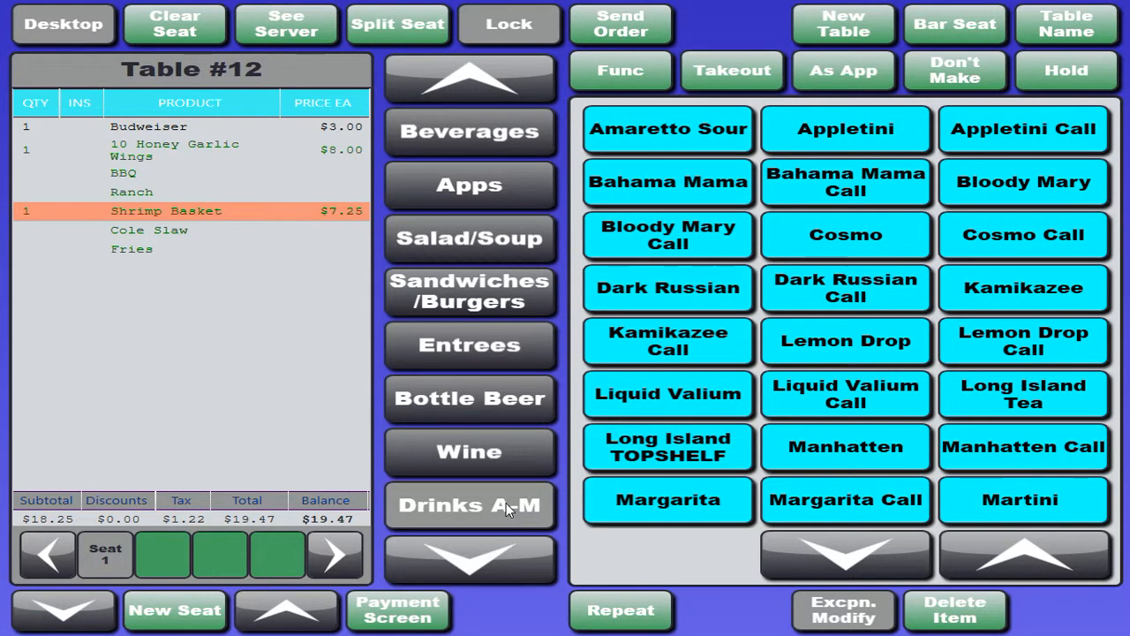
pyautogui.click(1015, 185)
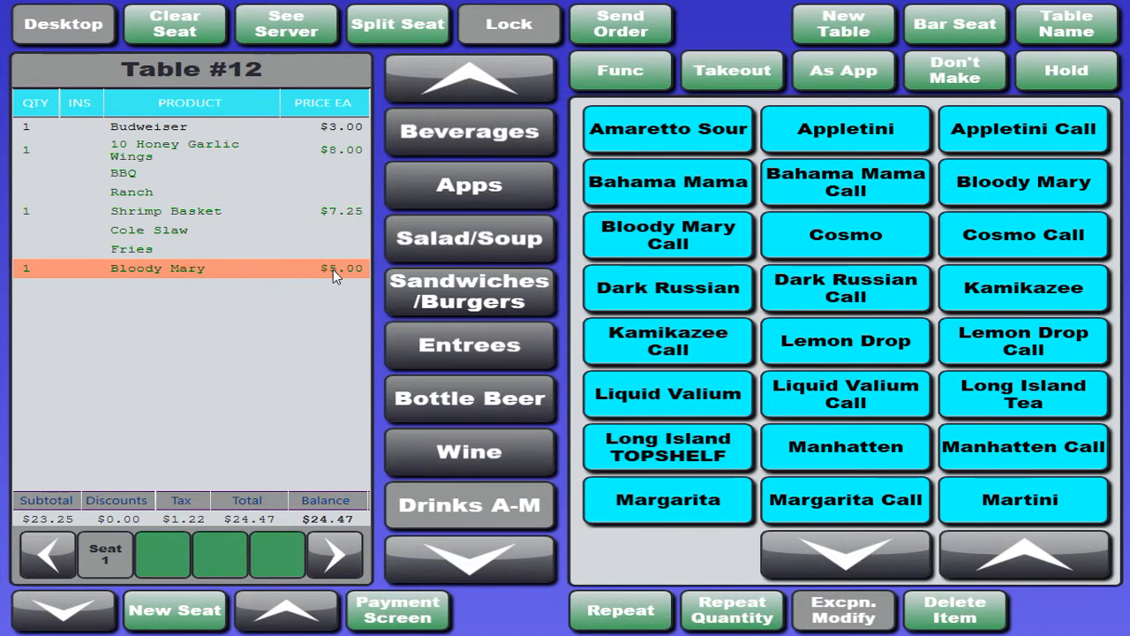
pyautogui.click(638, 244)
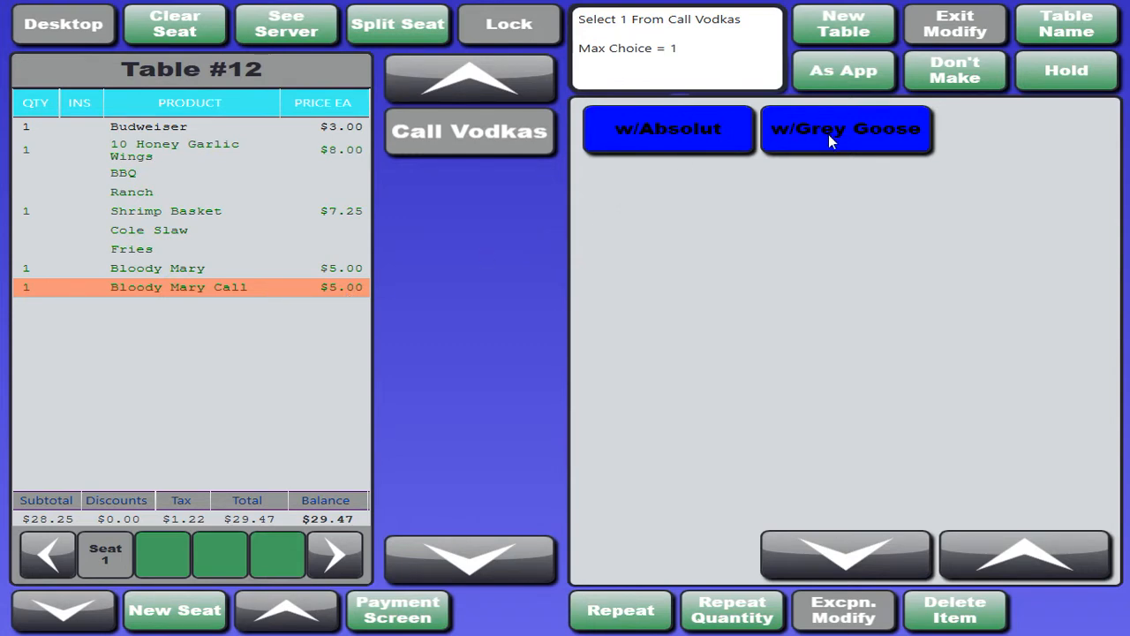
pyautogui.click(680, 134)
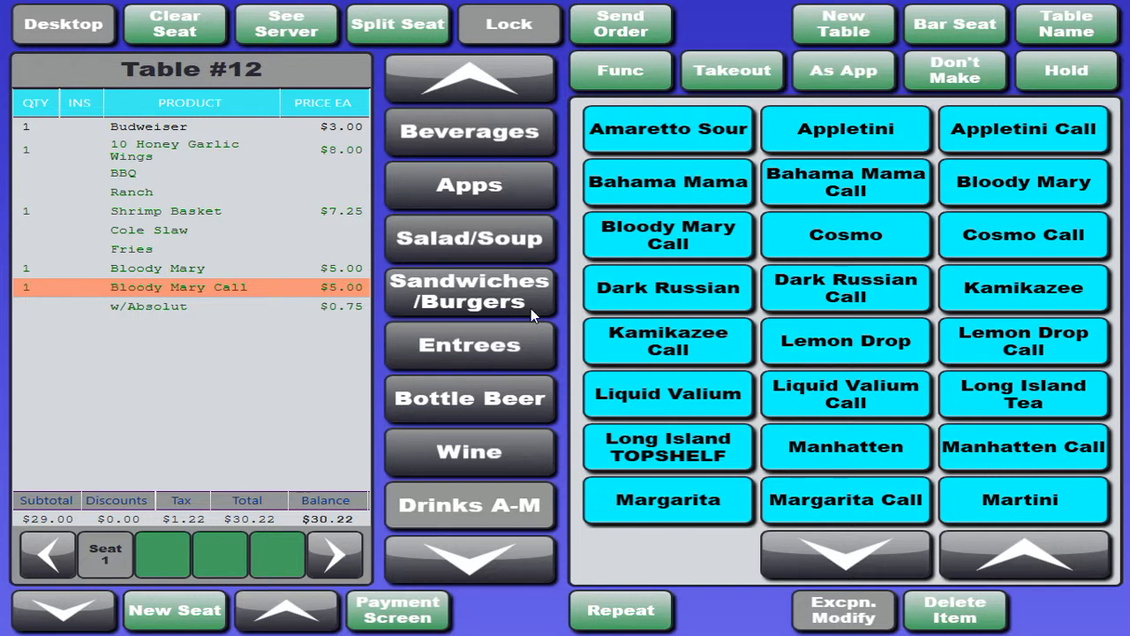
# Add a Large Chef Salad with Ranch dressing to the order.
pyautogui.click(513, 240)
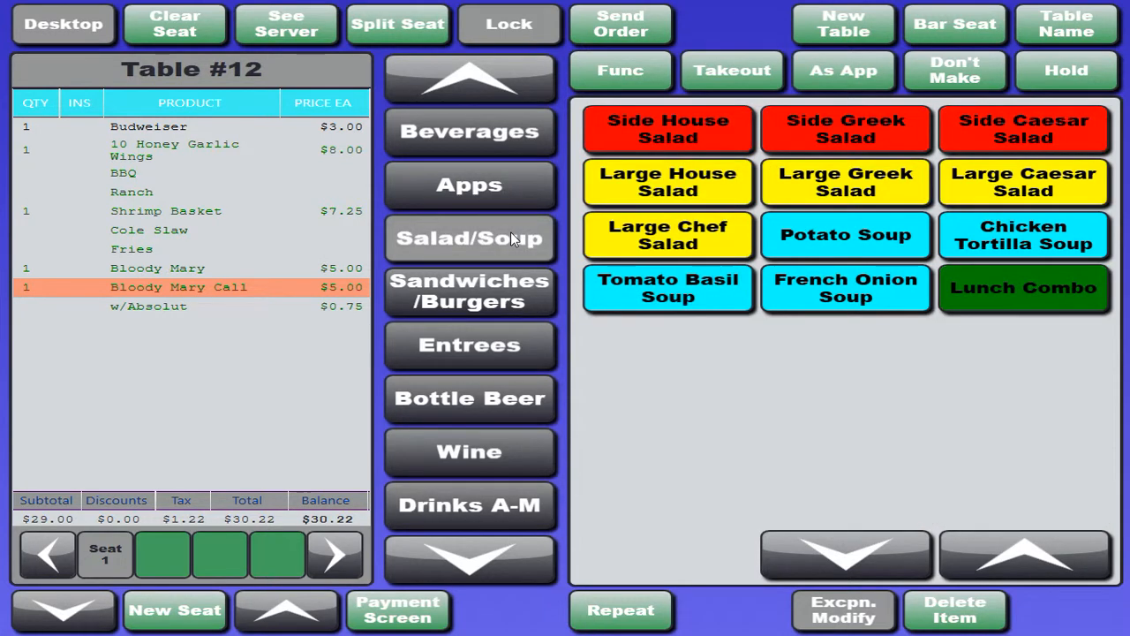
pyautogui.click(686, 242)
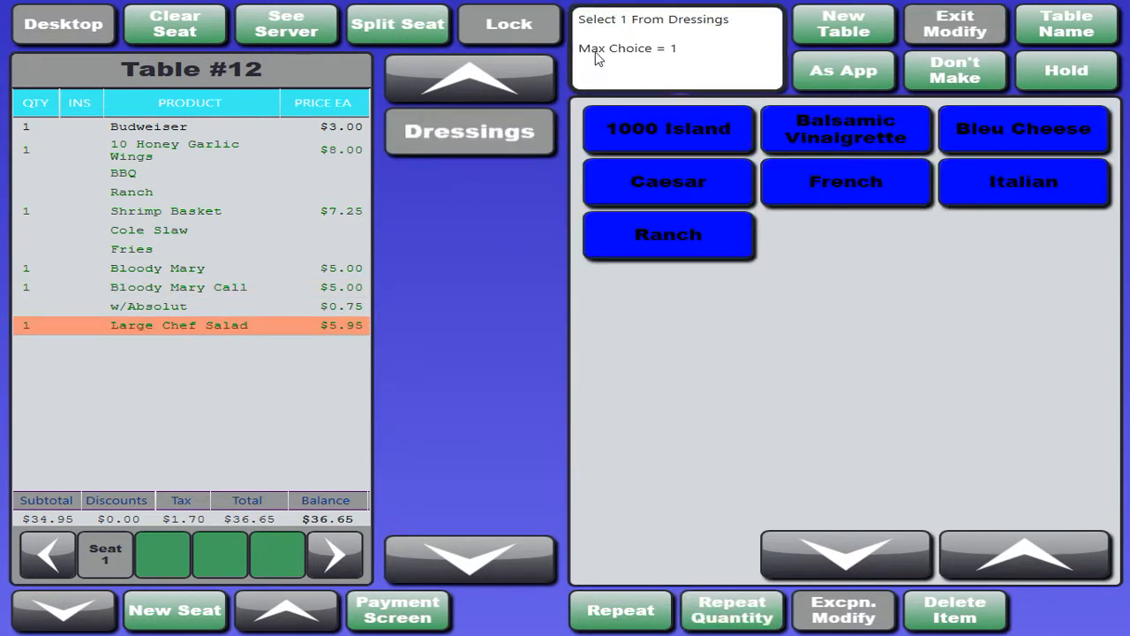
pyautogui.click(665, 233)
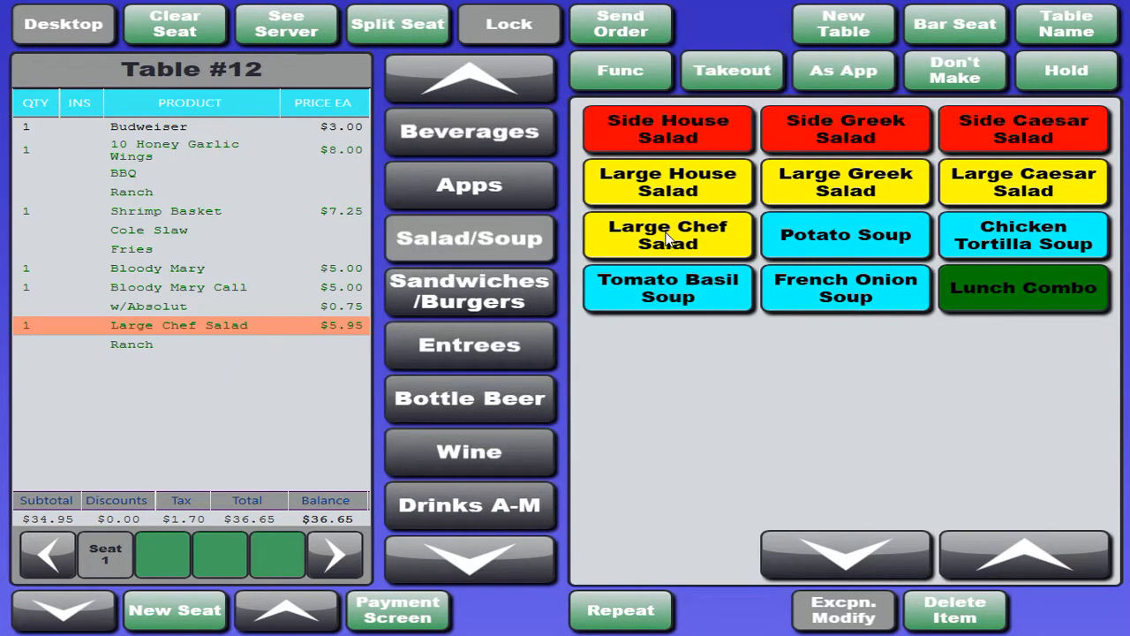
# Modify the Large Chef Salad with the On Side, NO and Croutons food modifiers and exit modification.
pyautogui.click(859, 616)
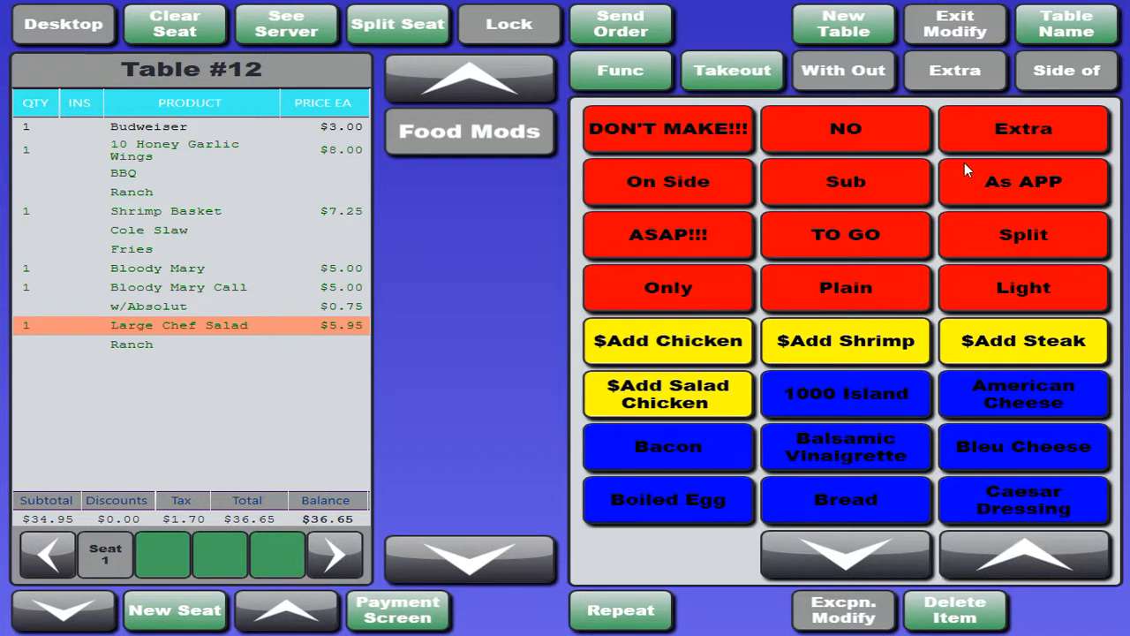
pyautogui.click(651, 183)
pyautogui.click(842, 129)
pyautogui.click(878, 544)
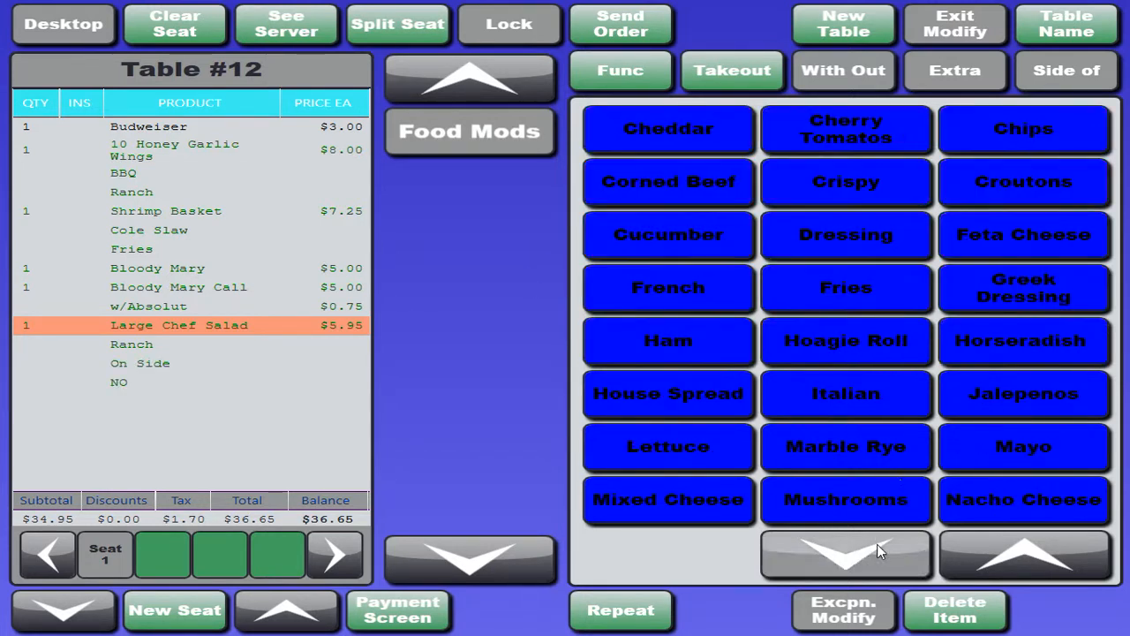
pyautogui.click(1002, 202)
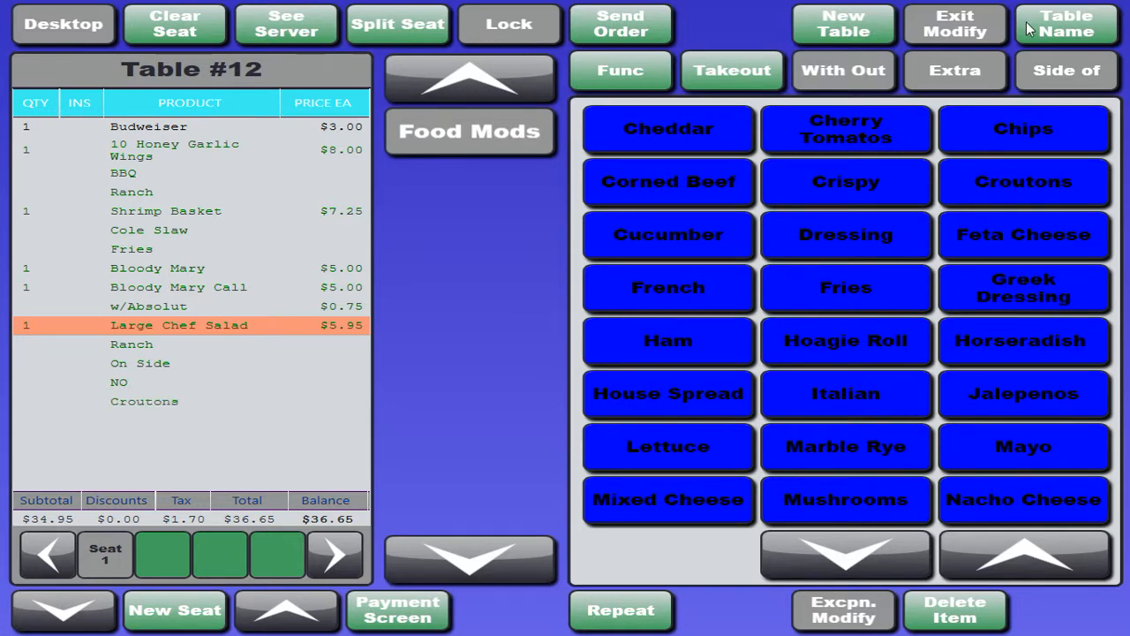
pyautogui.click(959, 20)
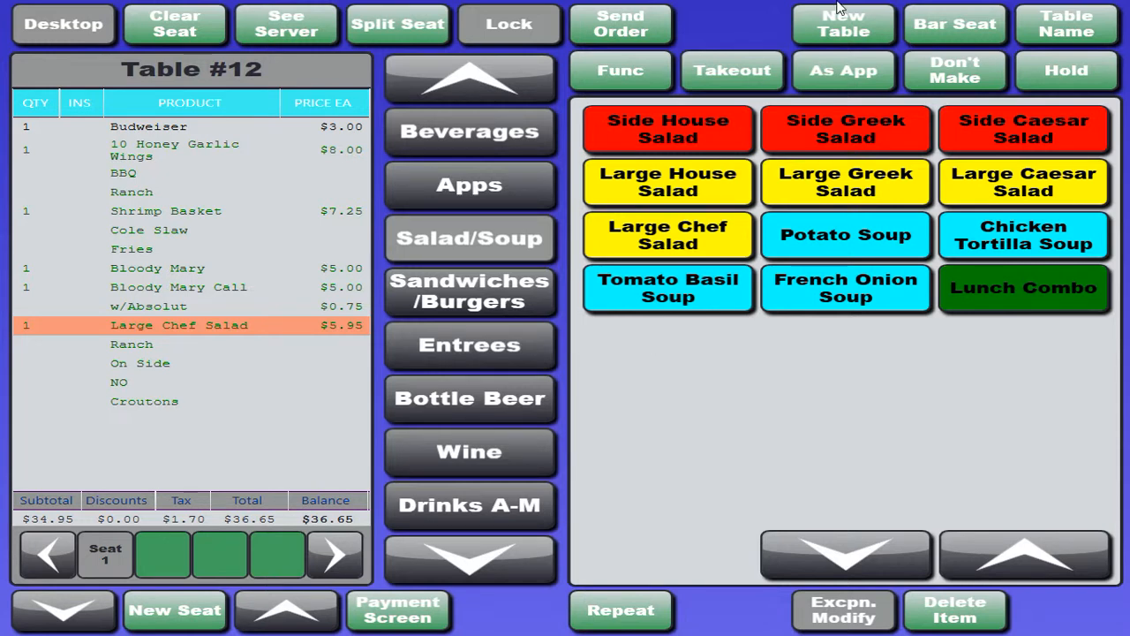
# Look over the extra functions, and flag the Large Chef Salad as Takeout and finally as Don't Make.
pyautogui.click(623, 73)
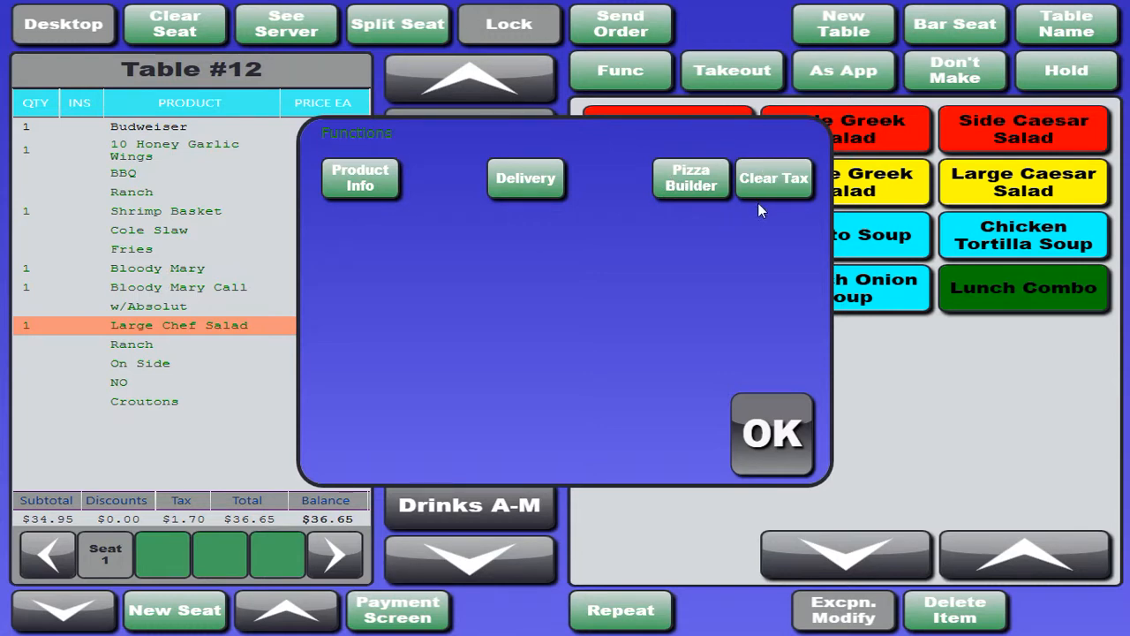
pyautogui.click(765, 456)
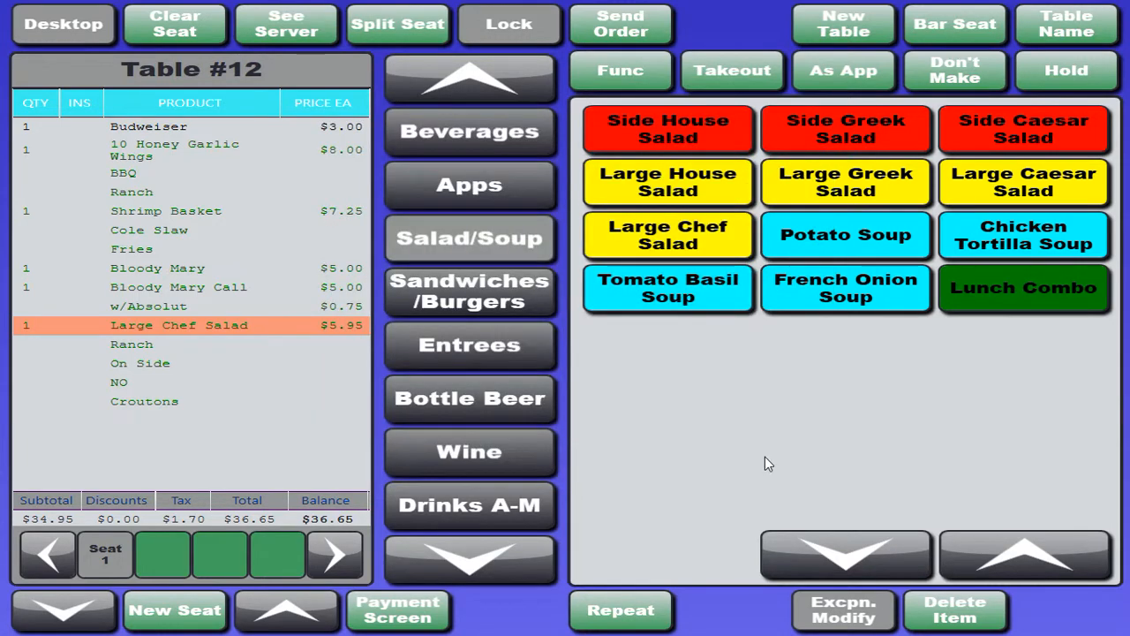
pyautogui.click(721, 70)
pyautogui.click(941, 79)
# Enter the customer's last name as the table name.
pyautogui.click(1037, 33)
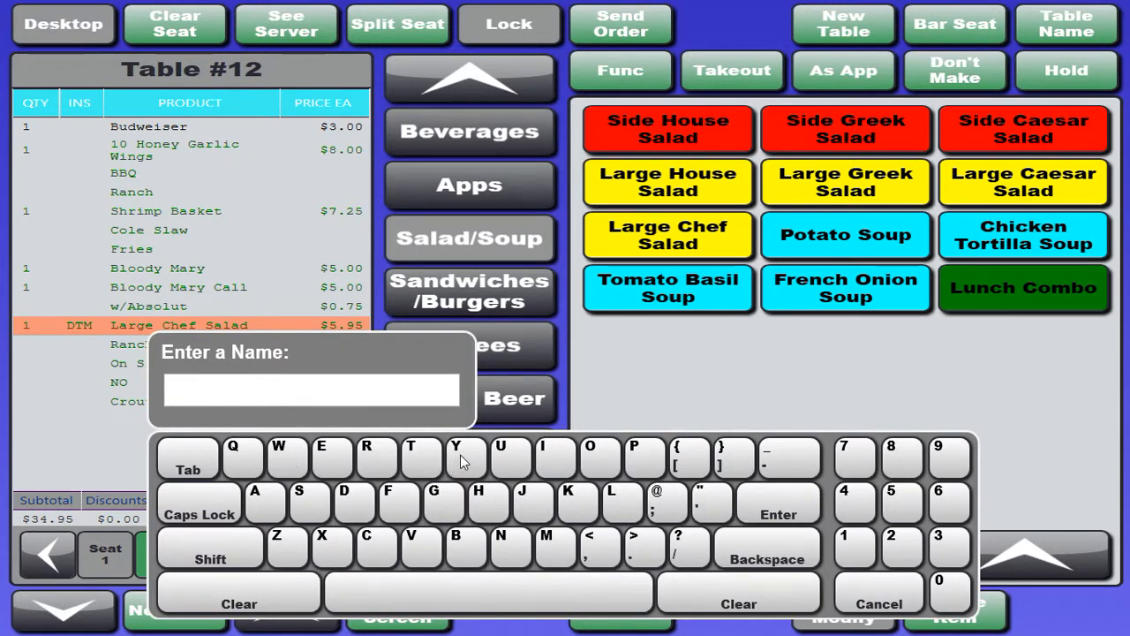
pyautogui.click(530, 505)
pyautogui.click(592, 464)
pyautogui.click(509, 549)
pyautogui.click(326, 461)
pyautogui.click(305, 502)
pyautogui.click(760, 504)
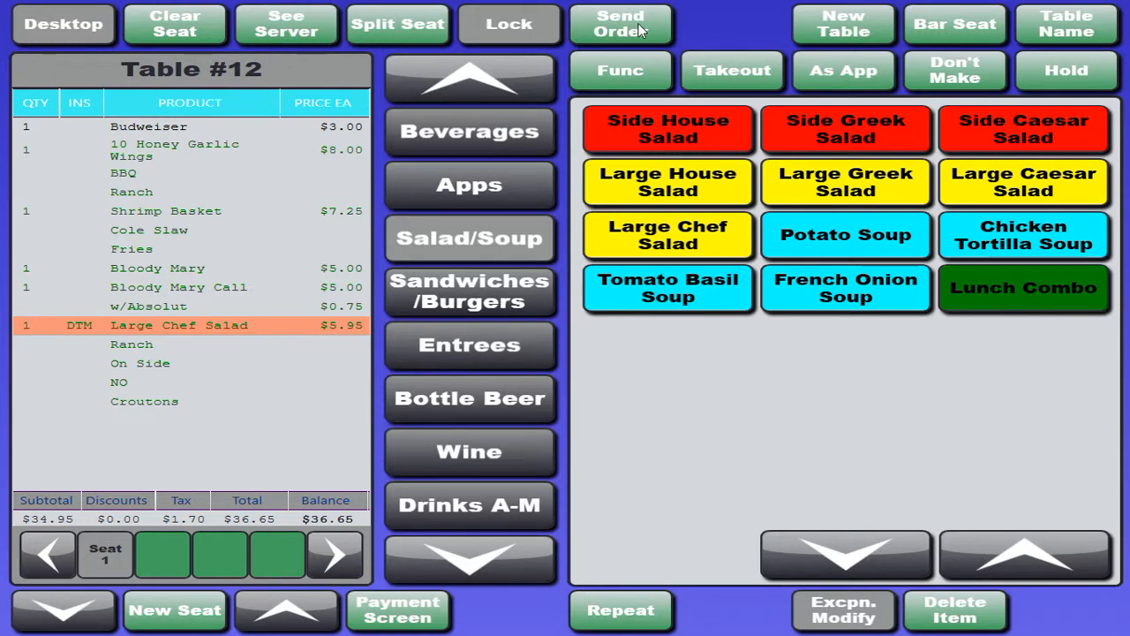
# Clear all unsent products from seat 1 and send a new order of Fried Mushrooms.
pyautogui.click(192, 20)
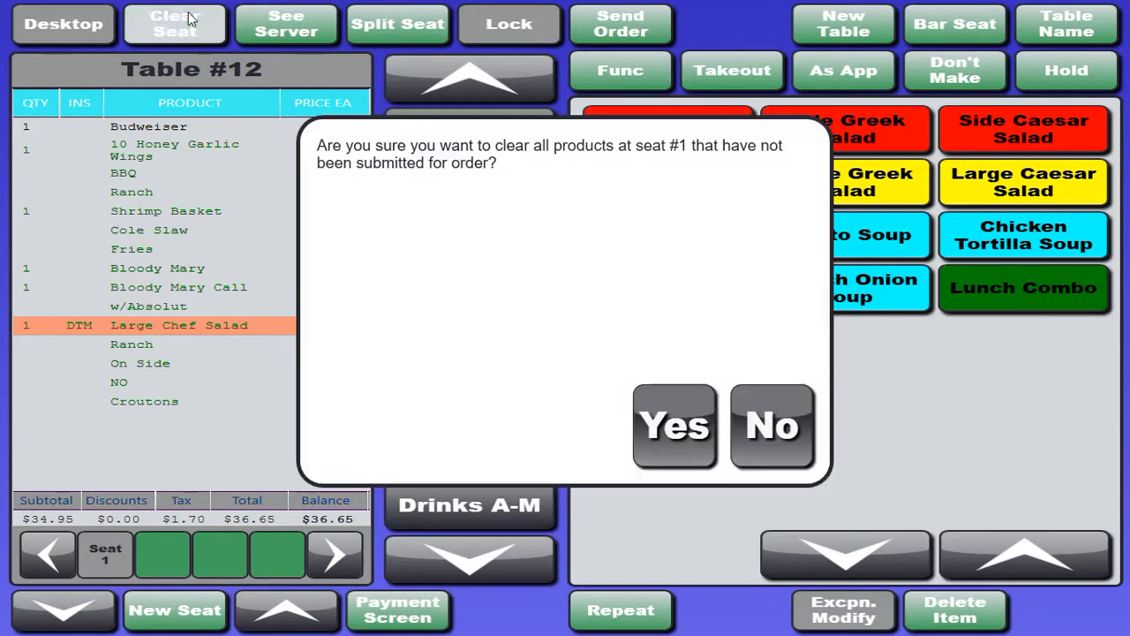
pyautogui.click(670, 444)
pyautogui.click(492, 184)
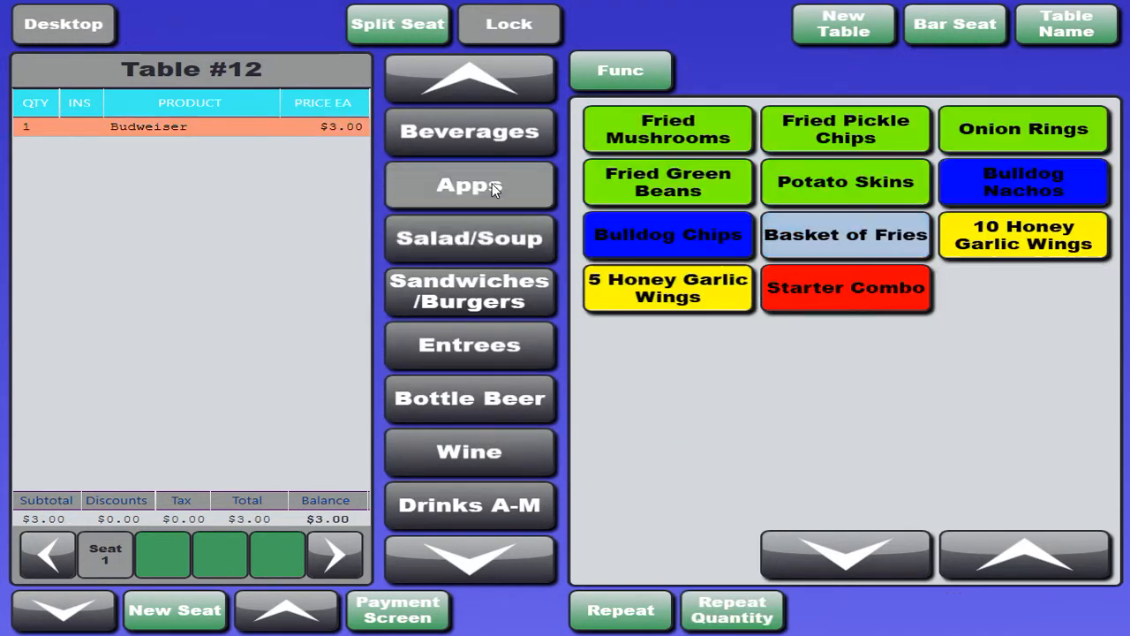
pyautogui.click(649, 119)
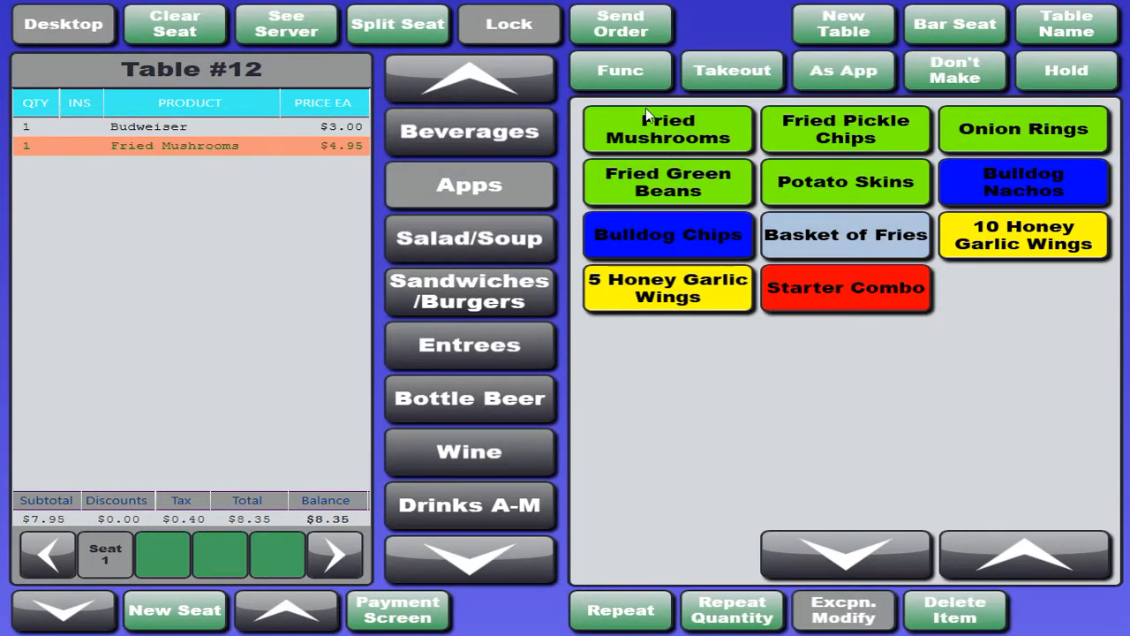
pyautogui.click(631, 26)
# Add a Classic Club sandwich with Fries to seat 1.
pyautogui.click(481, 287)
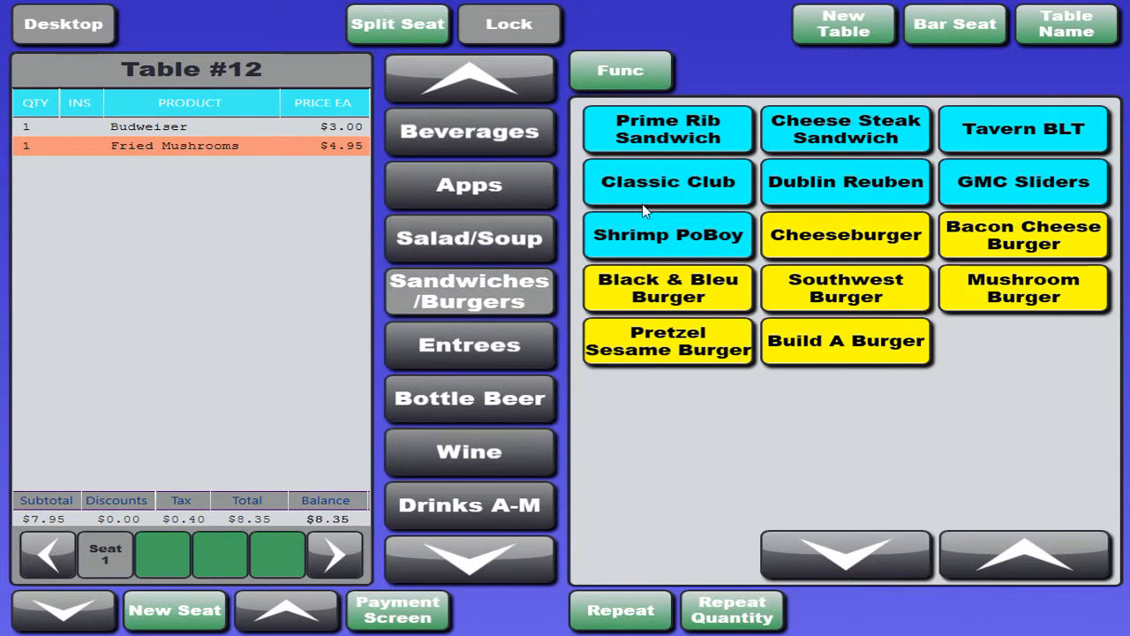
pyautogui.click(649, 185)
pyautogui.click(681, 129)
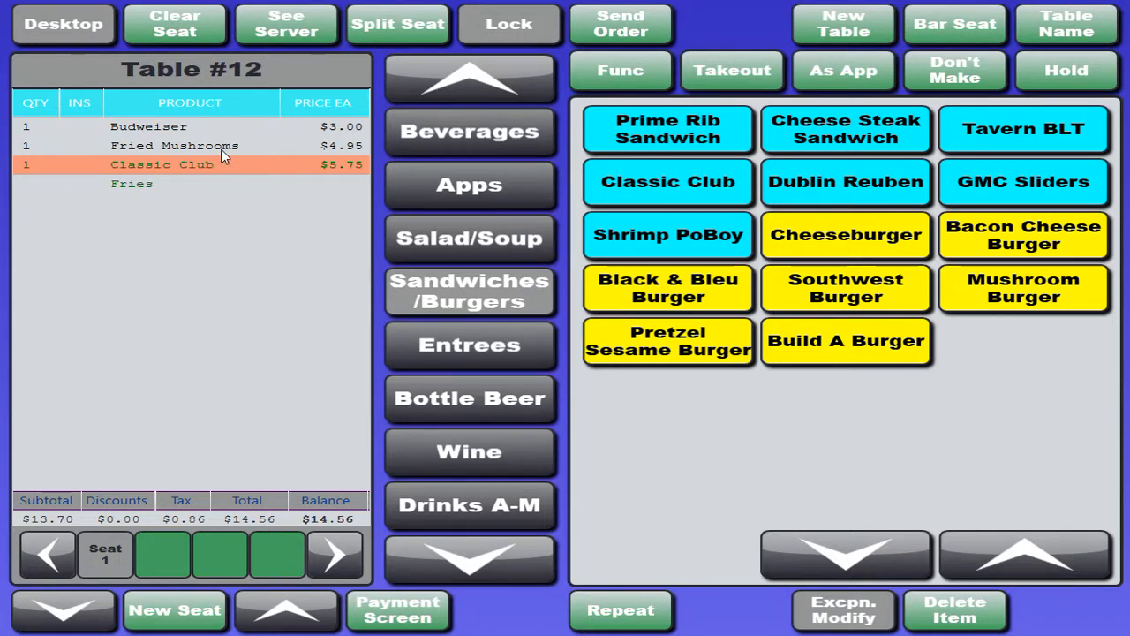
# Split the seat by creating seat 2 and moving the Fried Mushrooms to it.
pyautogui.click(407, 25)
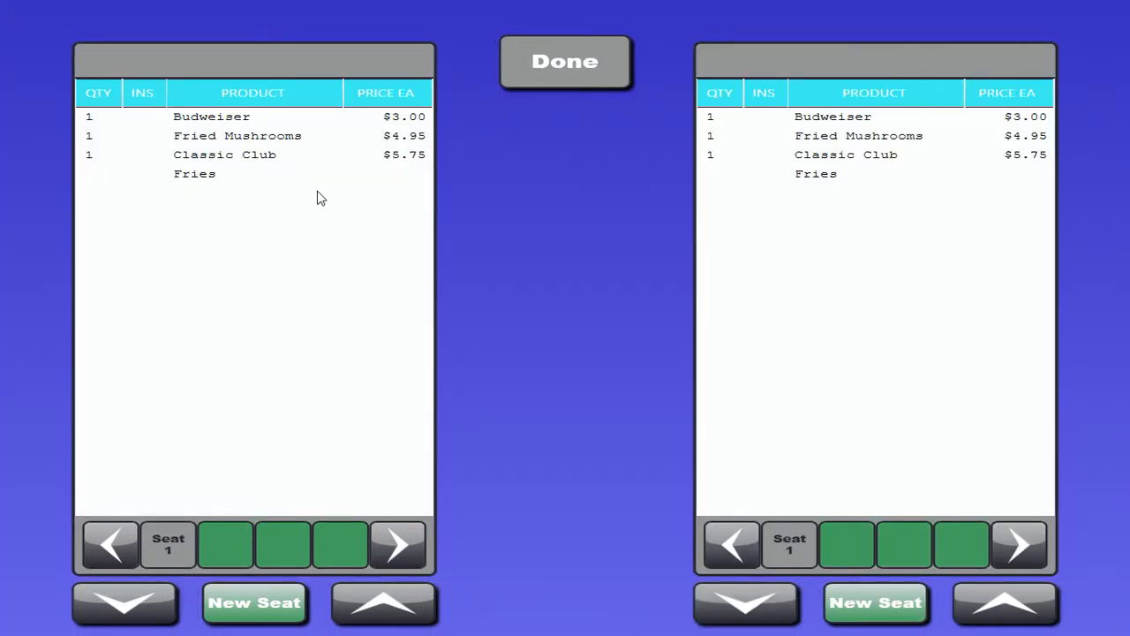
pyautogui.click(861, 602)
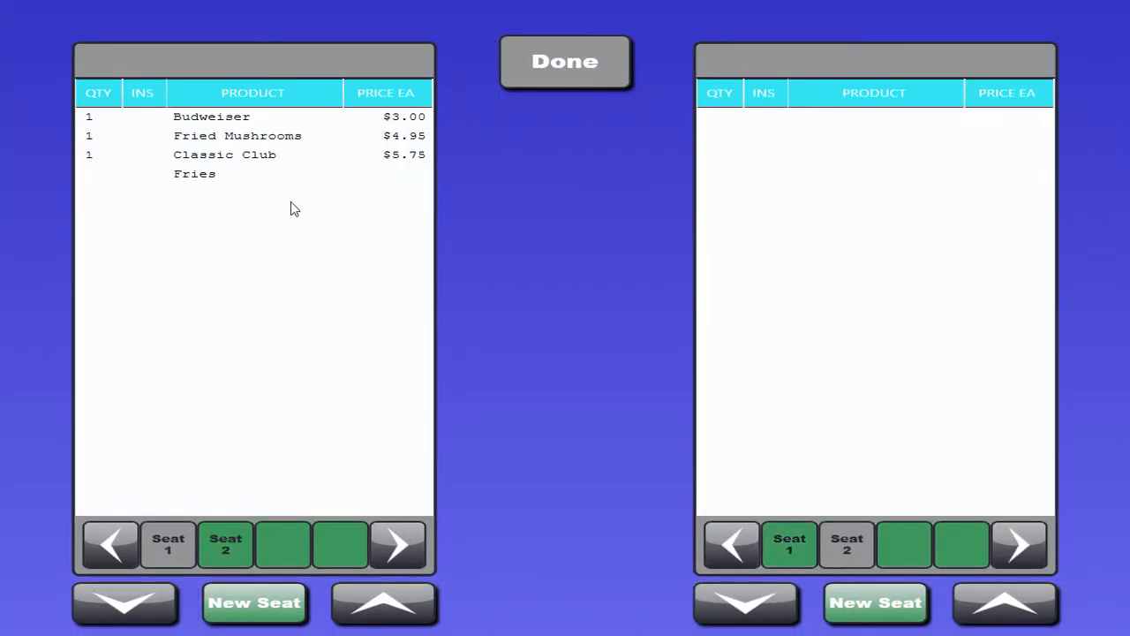
pyautogui.click(256, 144)
pyautogui.click(579, 337)
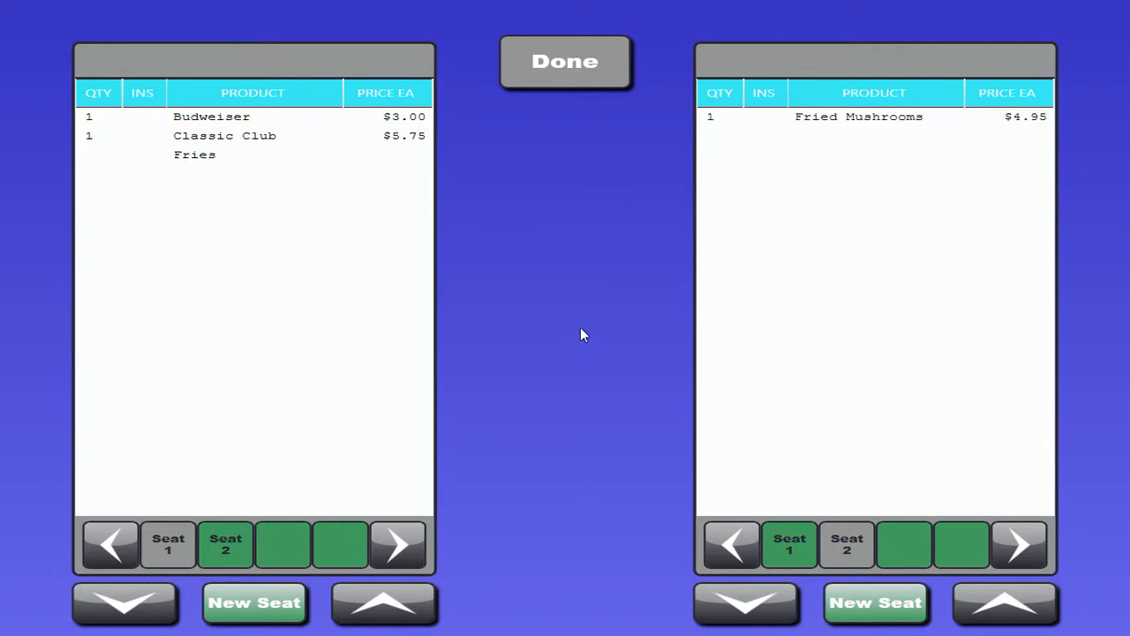
pyautogui.click(615, 83)
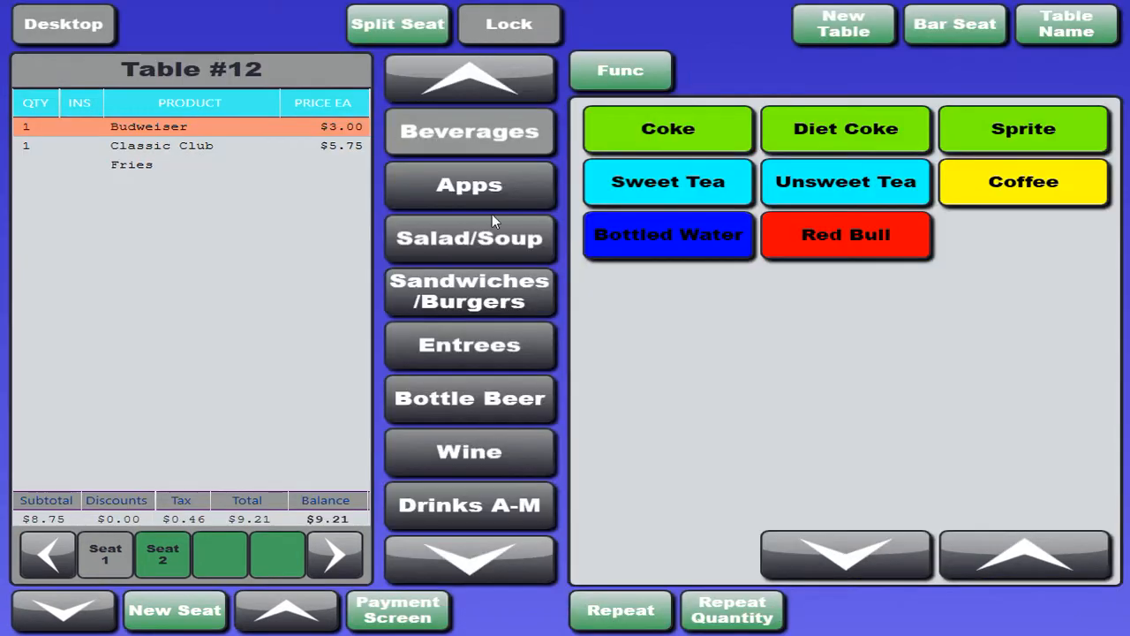
# Check seat 2's items and create seat 3 with a Sweet Tea.
pyautogui.click(172, 560)
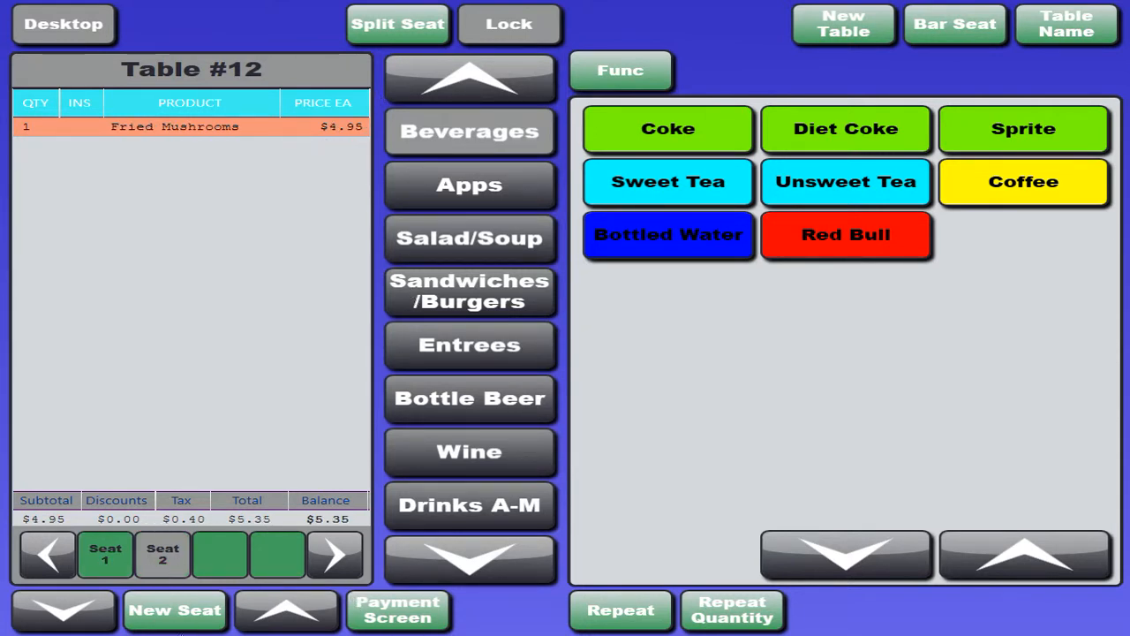
pyautogui.click(187, 622)
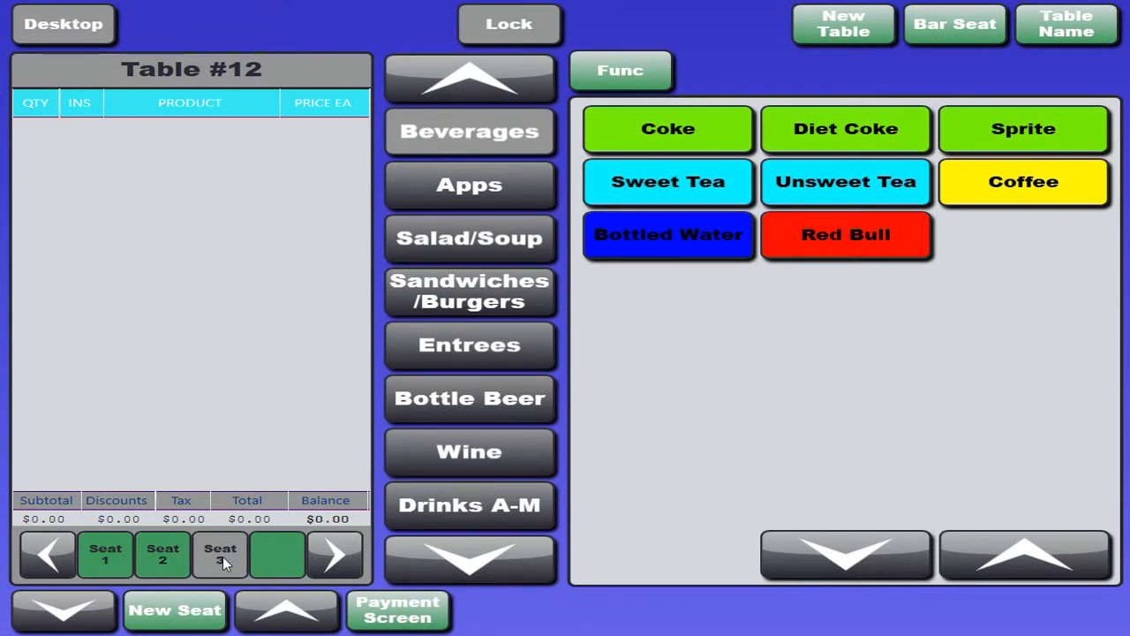
pyautogui.click(703, 189)
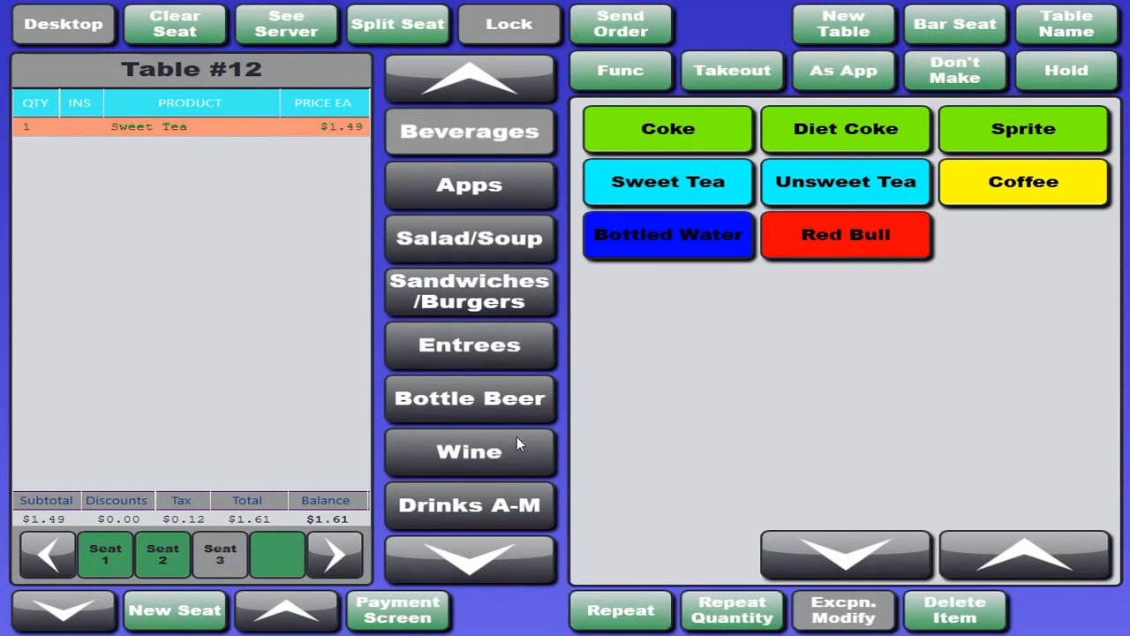
# Open the payment screen for Table #12 and view the available promotions without applying one.
pyautogui.click(424, 615)
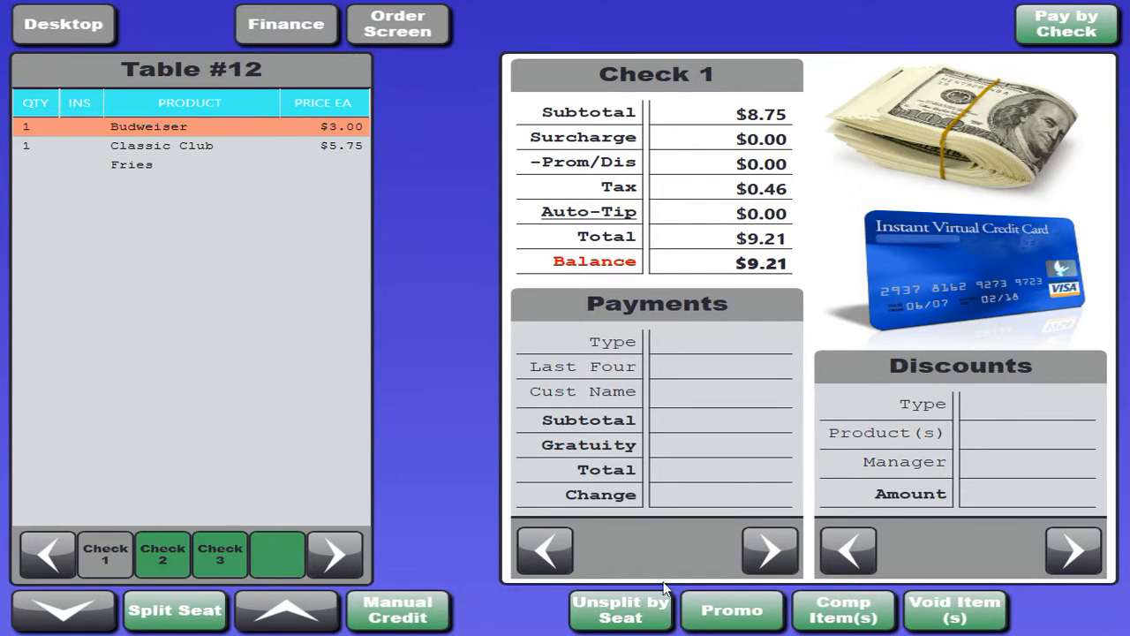
pyautogui.click(751, 611)
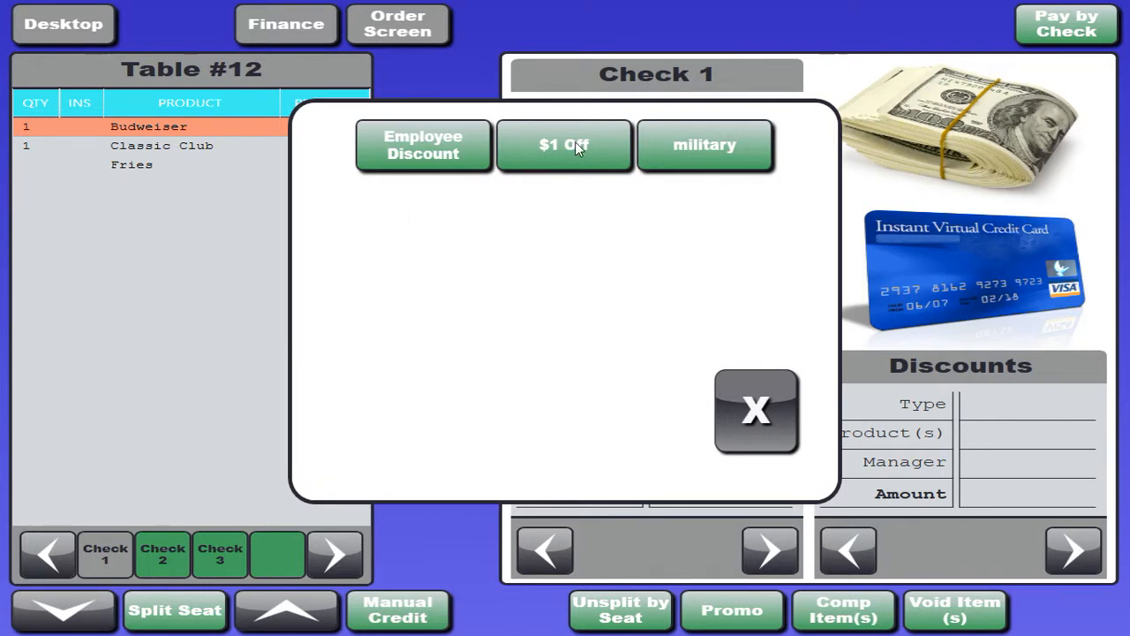
pyautogui.click(746, 414)
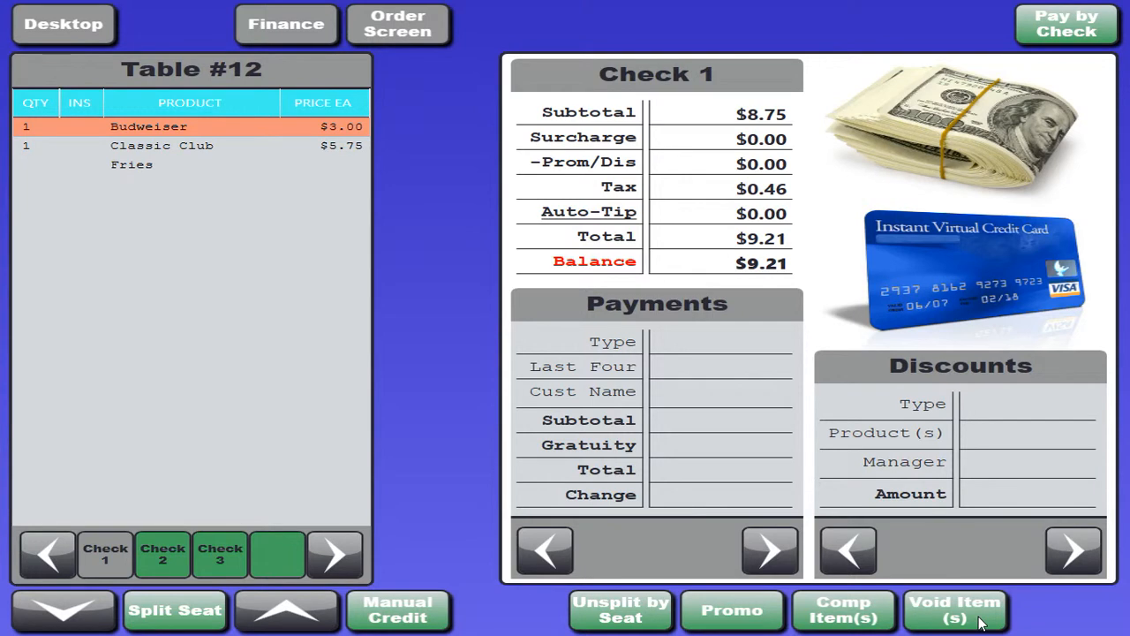
# Pay Check 1 of Table #12 in cash with $20.00 tendered and return to the table overview.
pyautogui.click(1010, 124)
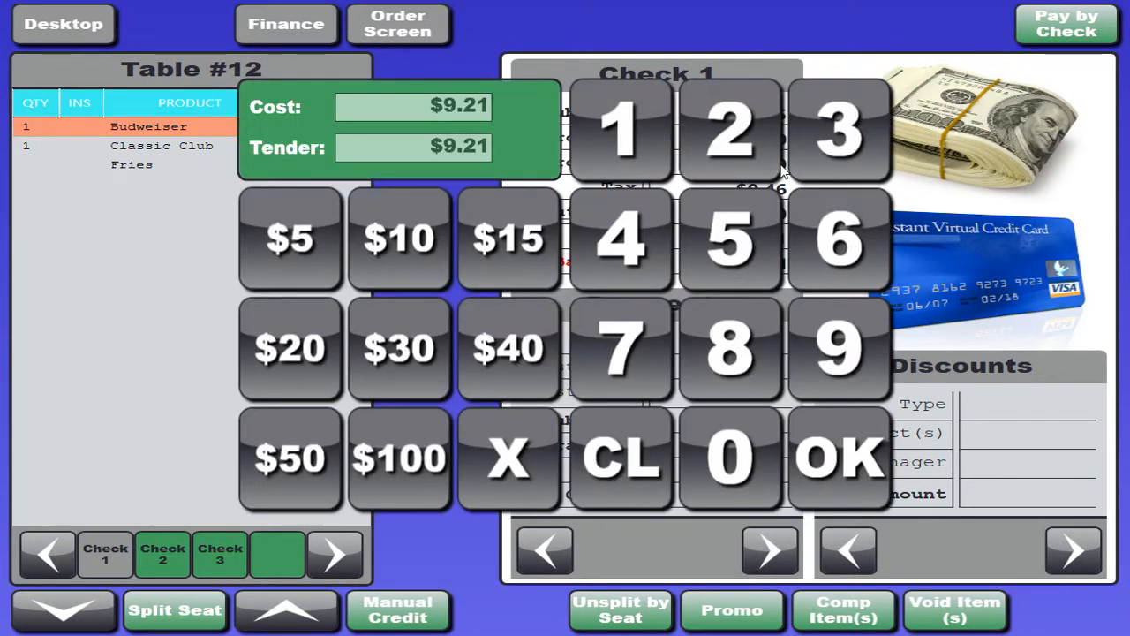
pyautogui.click(732, 131)
pyautogui.click(750, 451)
pyautogui.click(750, 452)
pyautogui.click(750, 452)
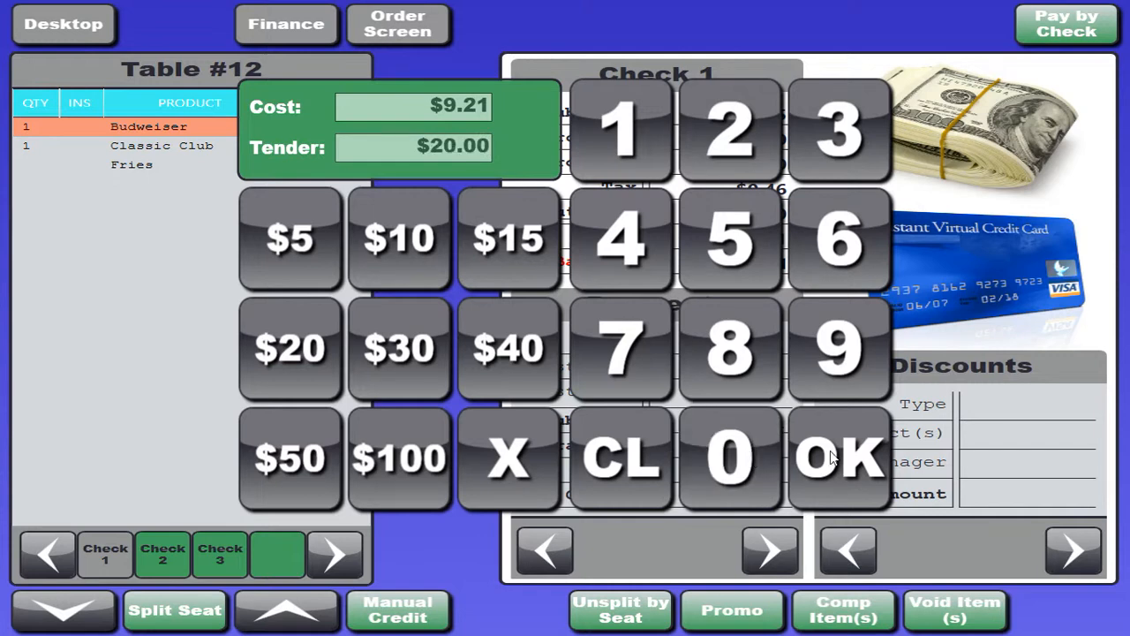
pyautogui.click(861, 464)
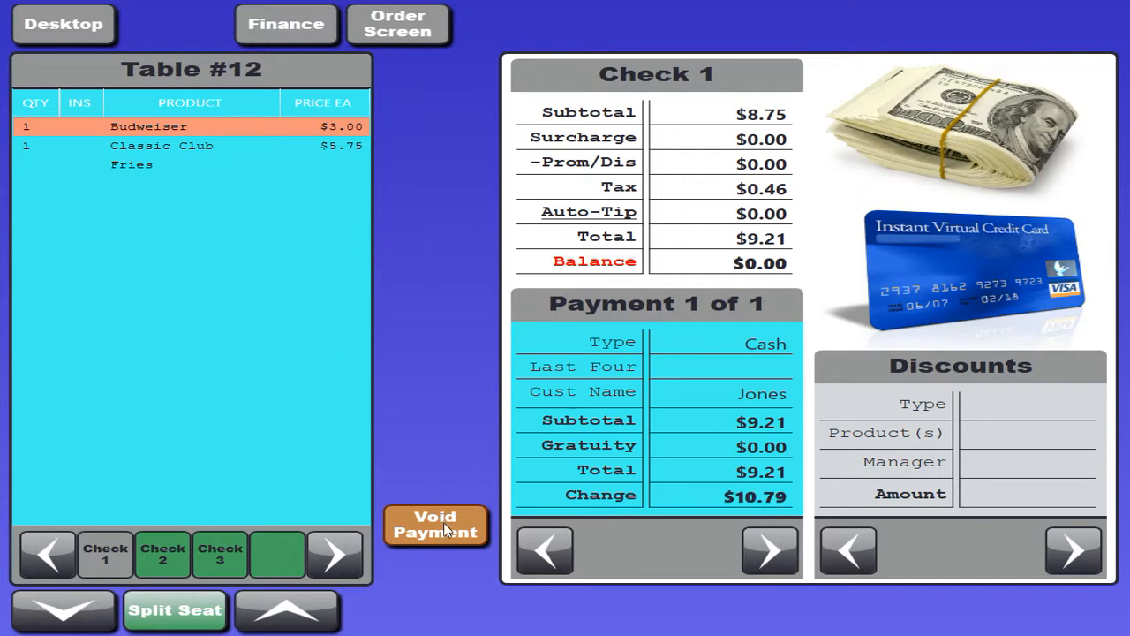
pyautogui.click(52, 28)
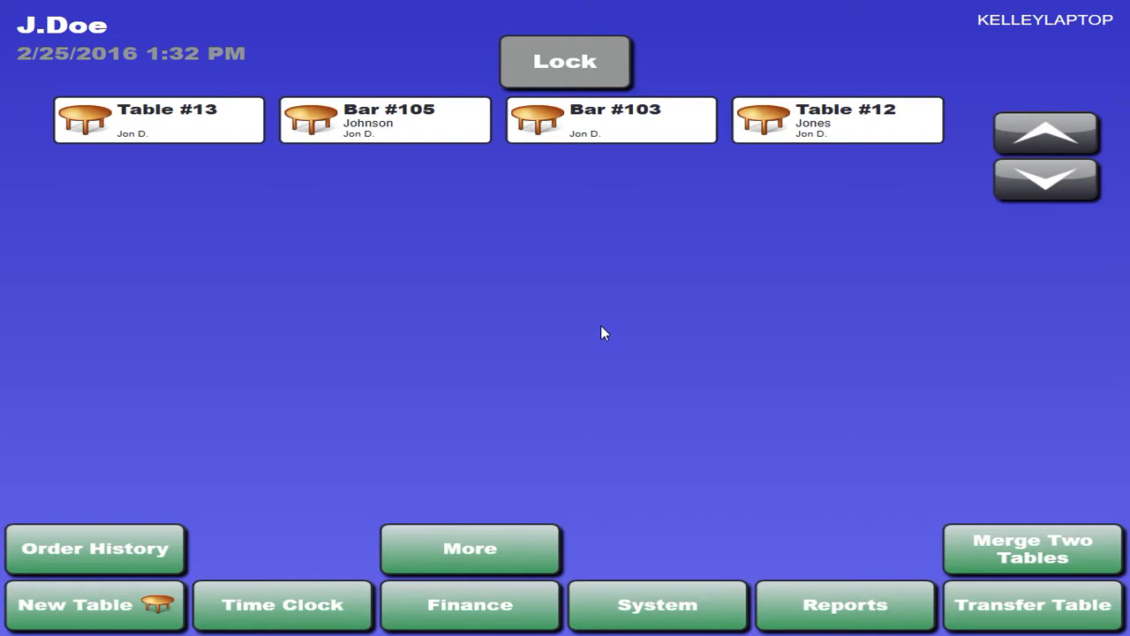
# Start a new order for Table #22 from the floor plan and return to the table overview.
pyautogui.click(74, 604)
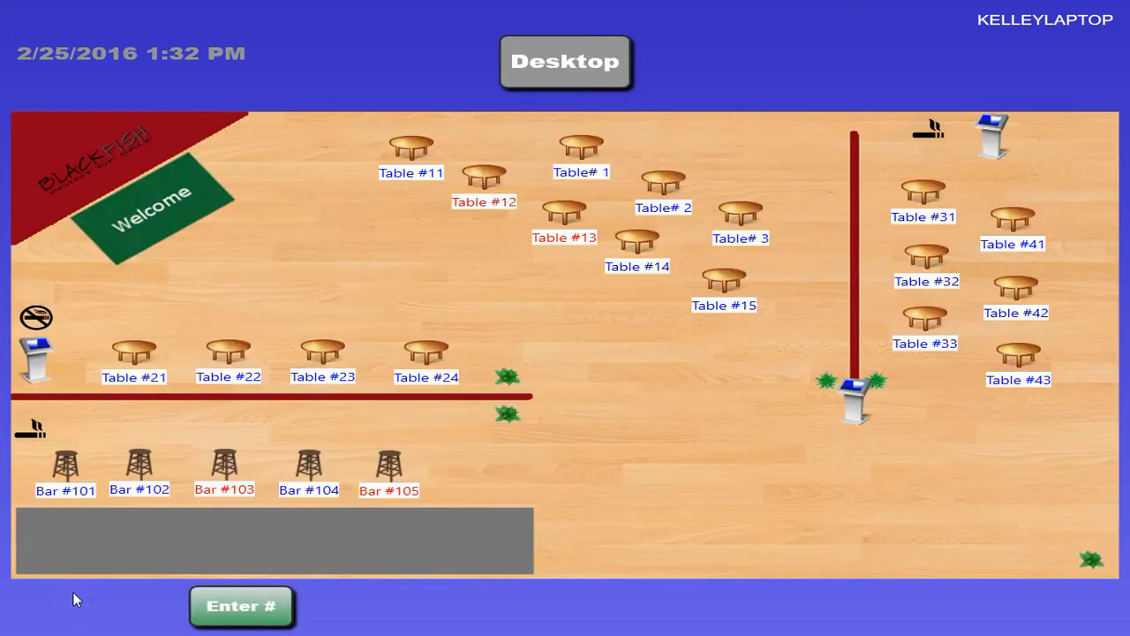
pyautogui.click(225, 352)
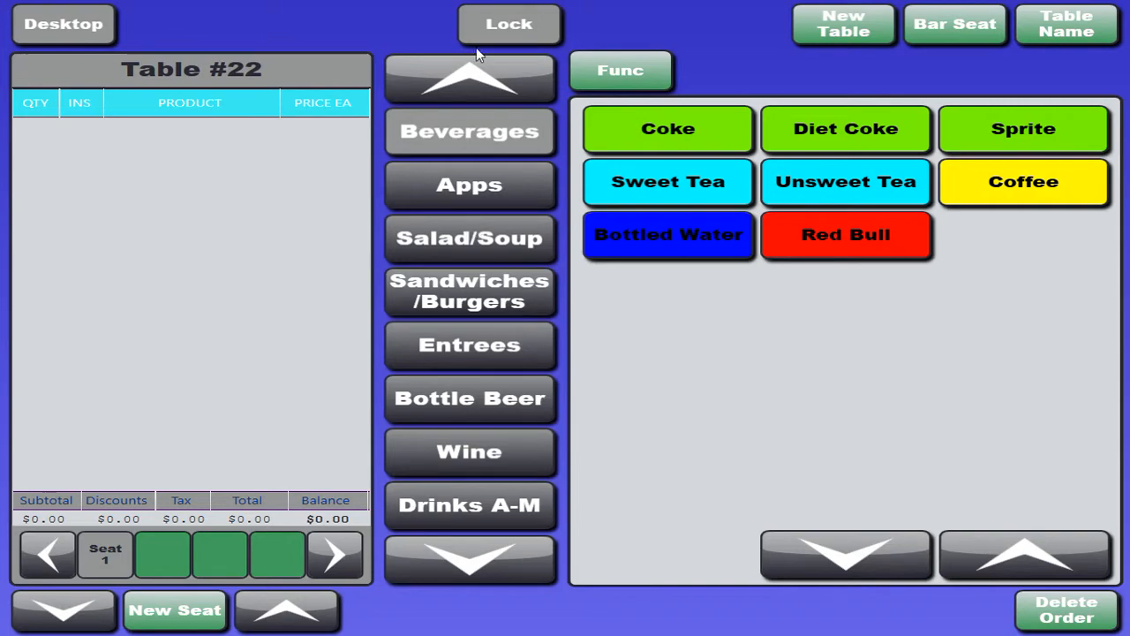
pyautogui.click(71, 22)
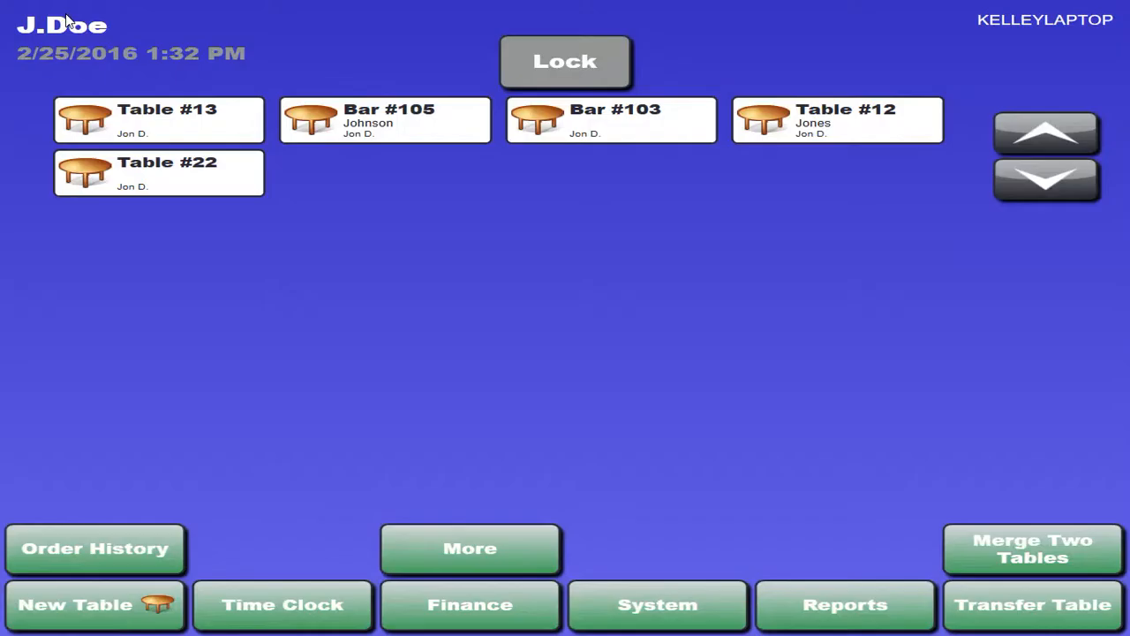
# Examine the system setup forms for job codes, printers, forced modifiers, pricing intervals and products, and return to the table overview.
pyautogui.click(644, 608)
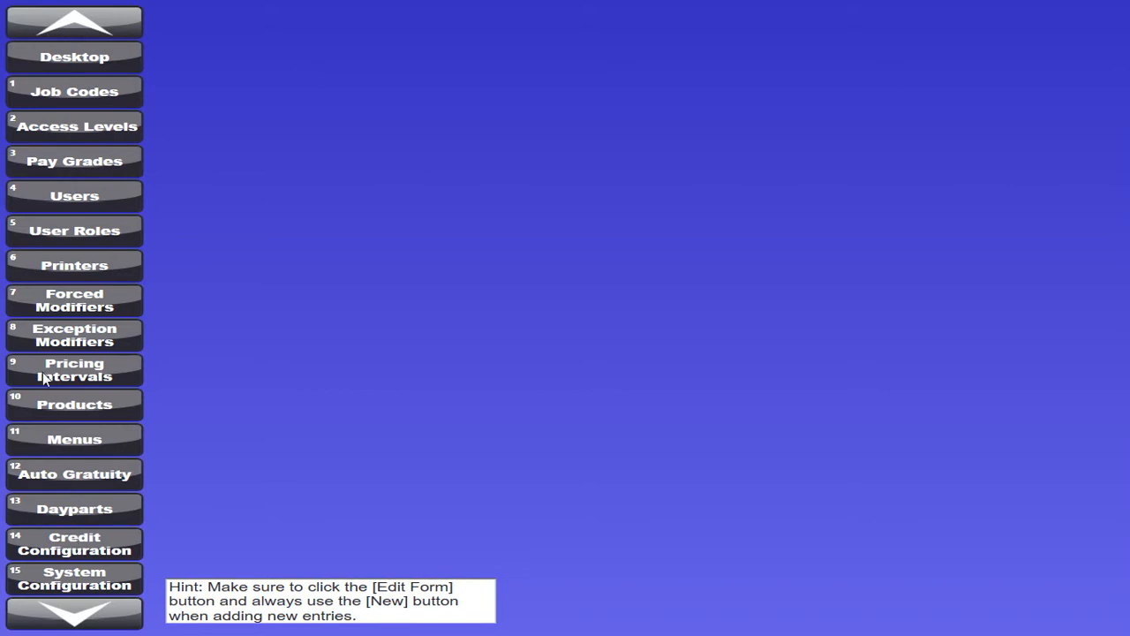
pyautogui.click(114, 84)
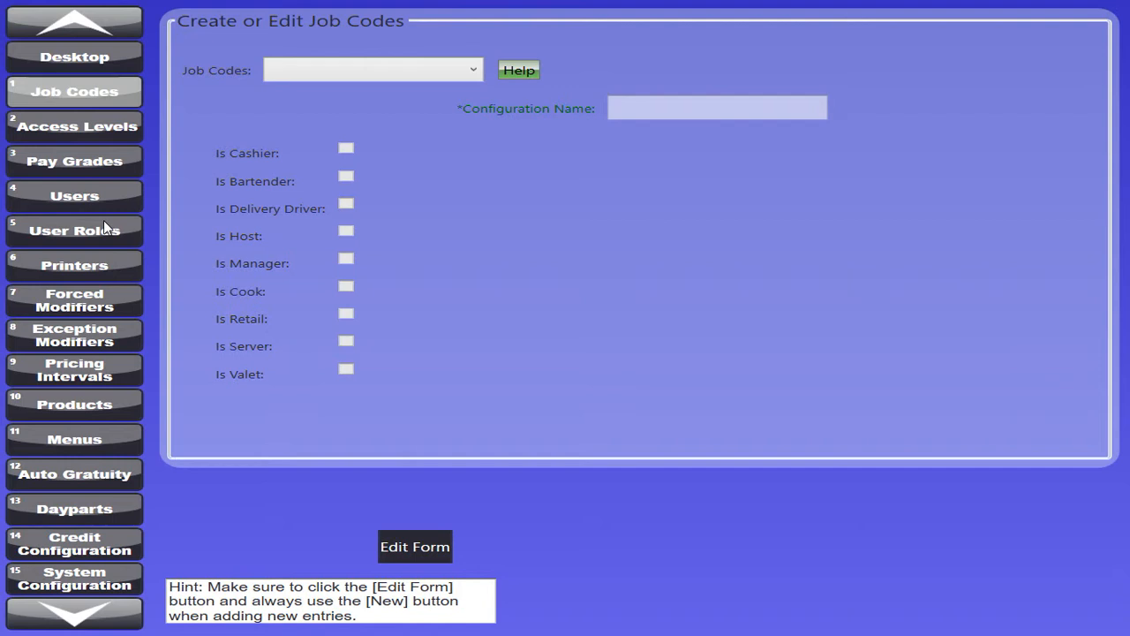
pyautogui.click(89, 270)
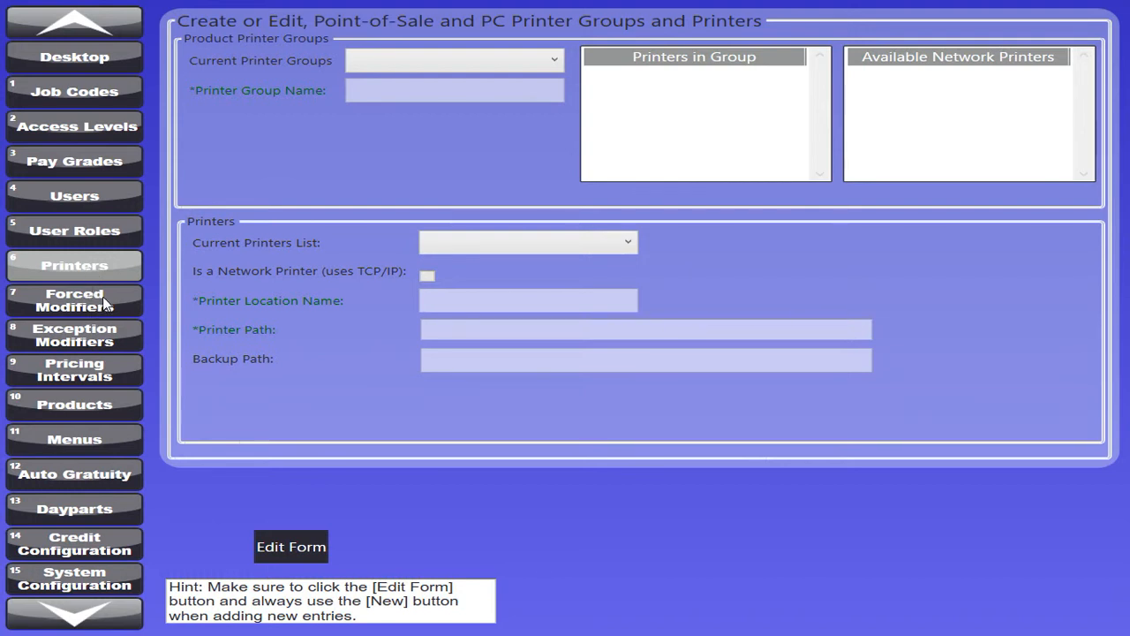
pyautogui.click(103, 296)
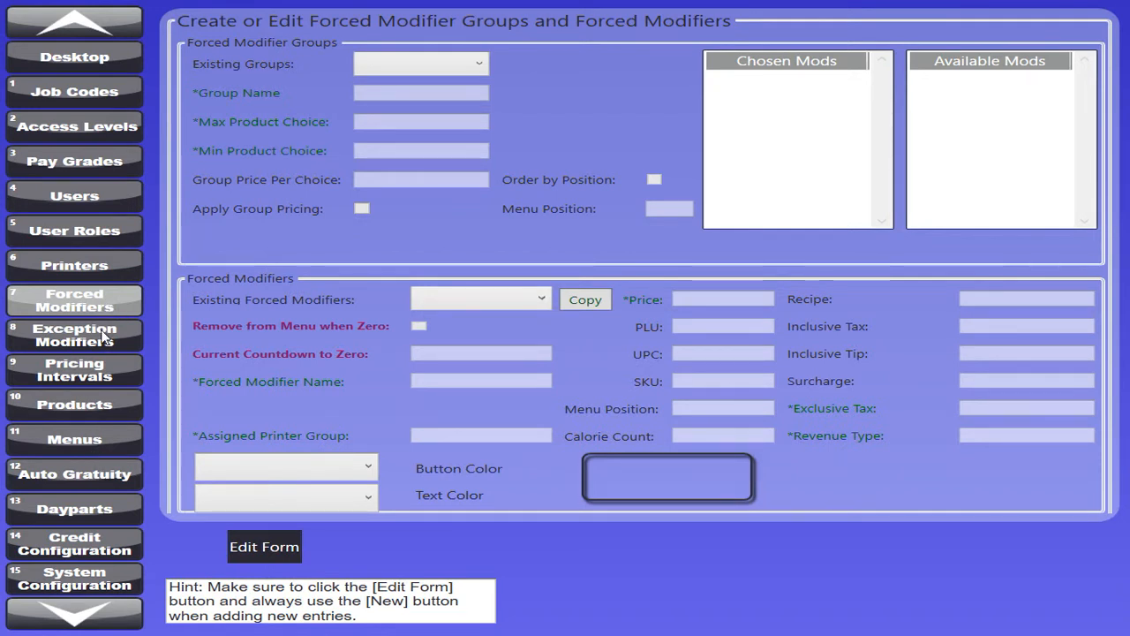
pyautogui.click(92, 360)
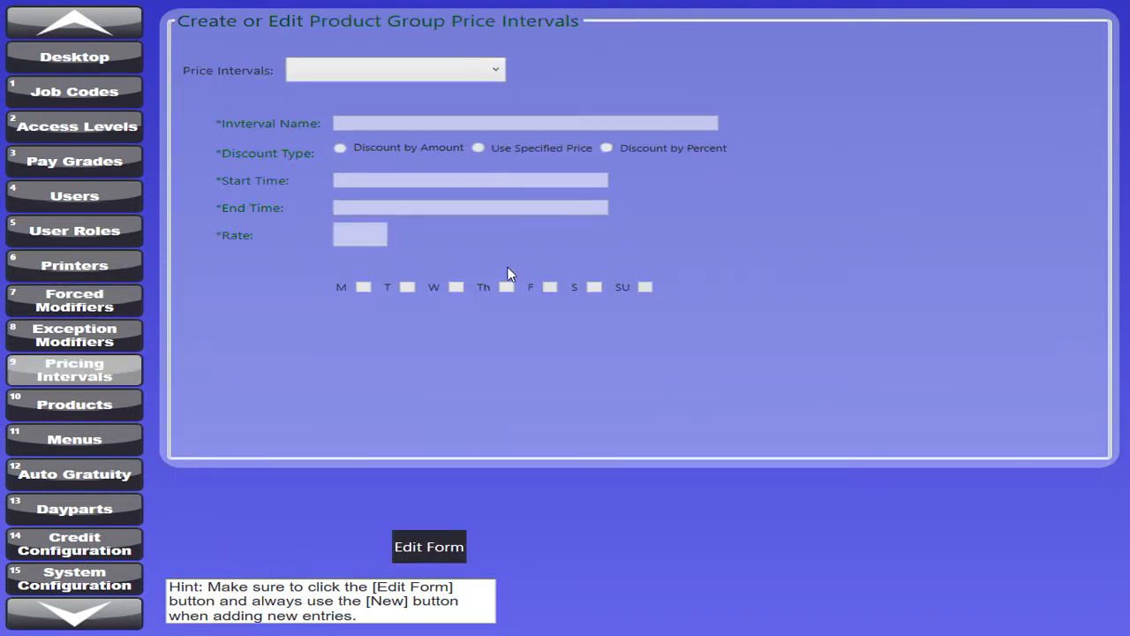
pyautogui.click(98, 405)
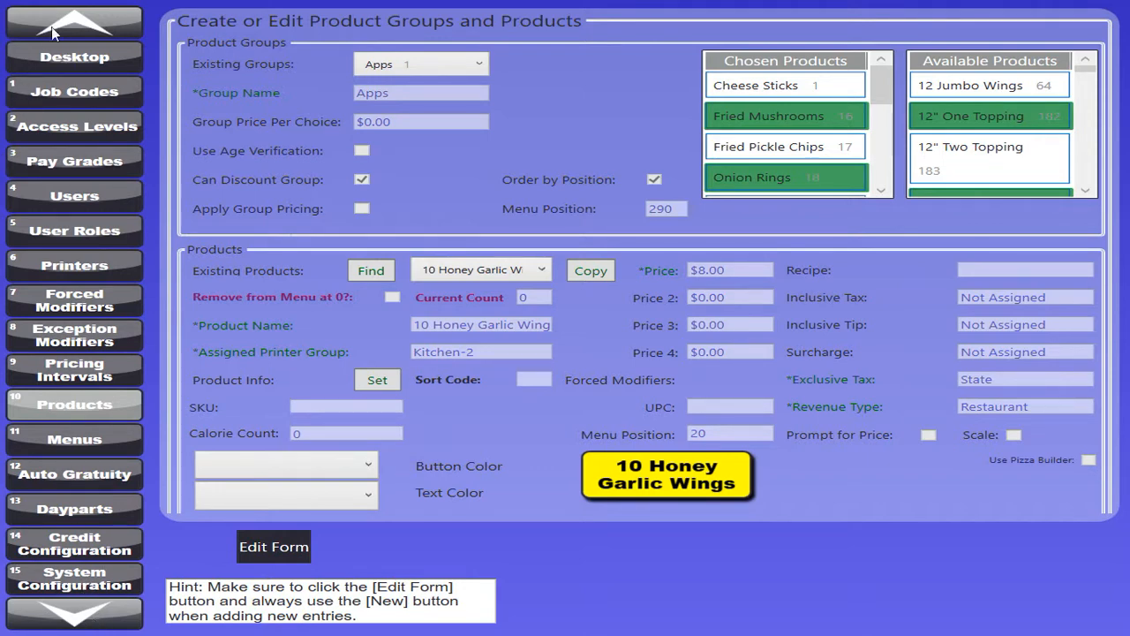
pyautogui.click(95, 67)
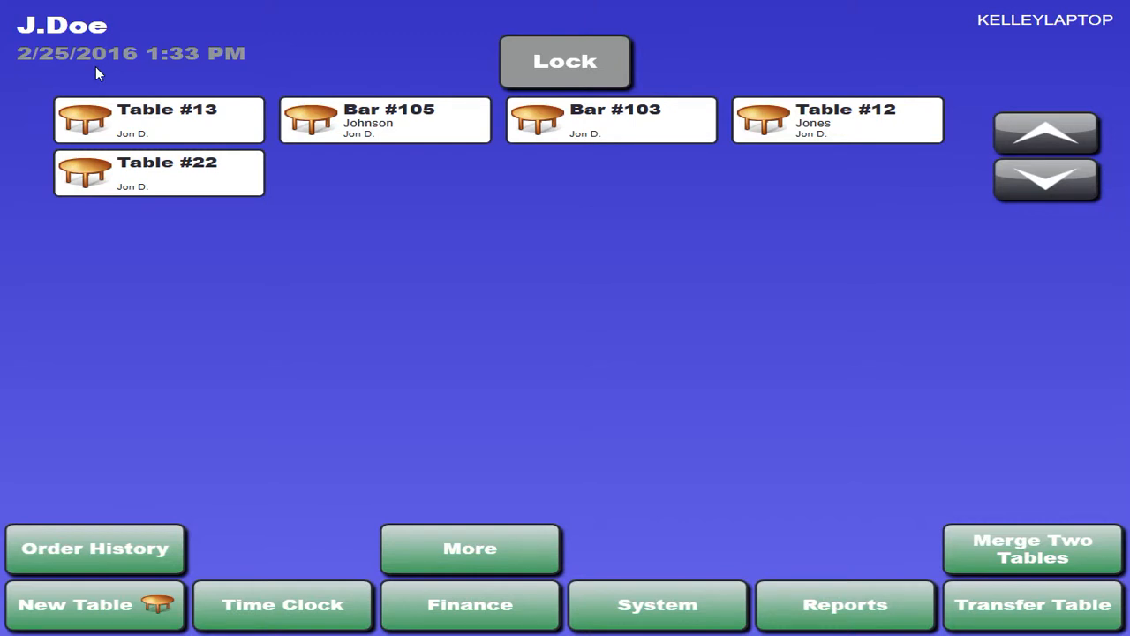
# Lock the point-of-sale session and exit to the Windows desktop.
pyautogui.click(591, 64)
pyautogui.click(580, 472)
pyautogui.click(582, 469)
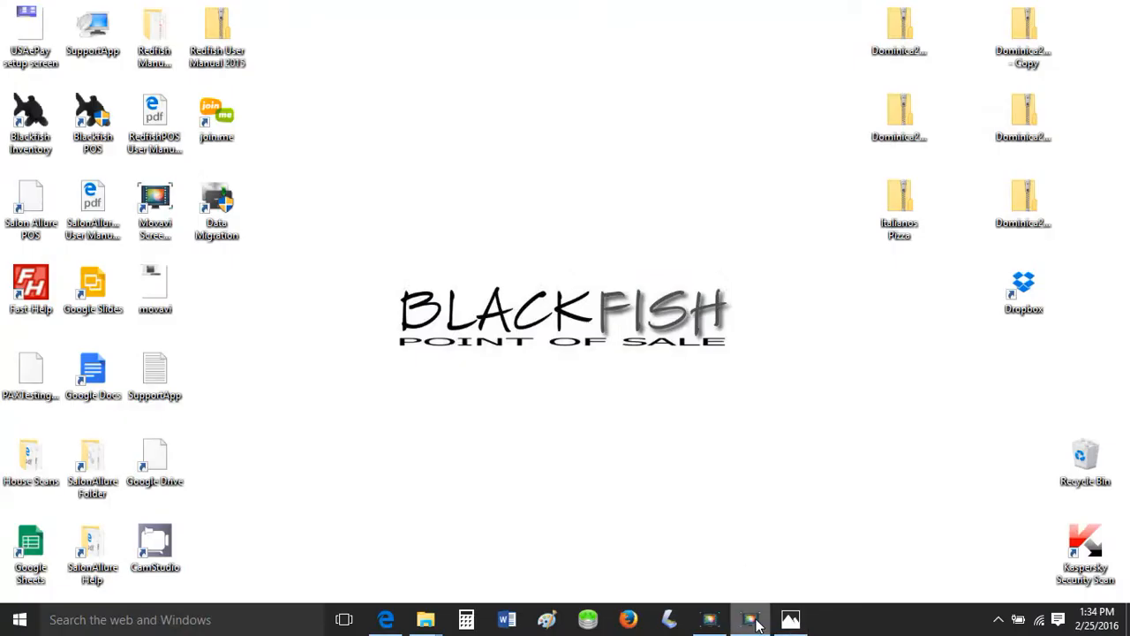